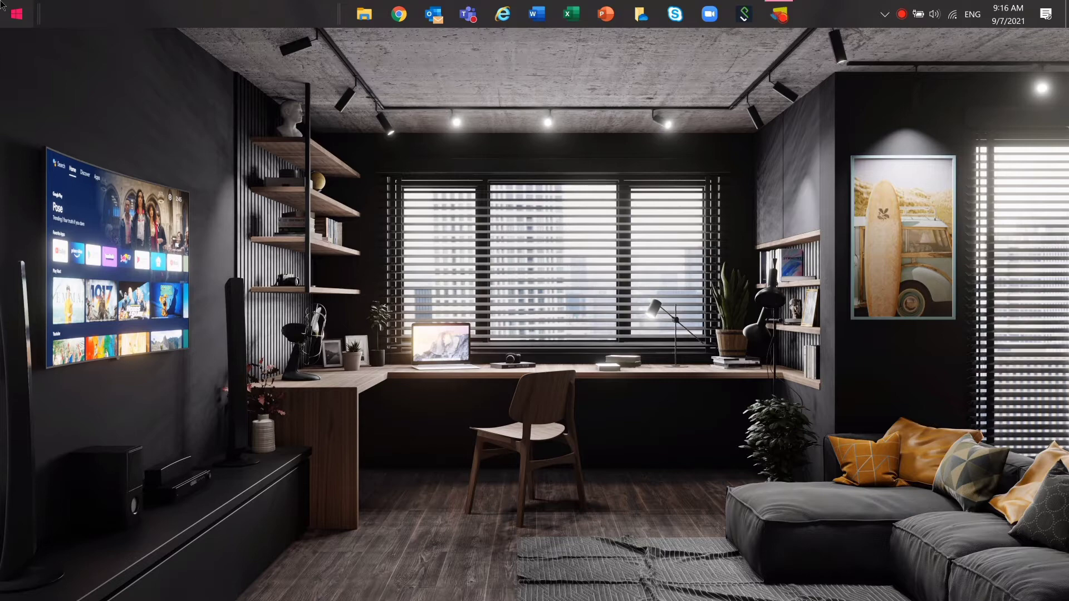
Step: Search for the Autodesk Desktop App and open it
{"action": "left_click", "coordinate": [2, 5]}
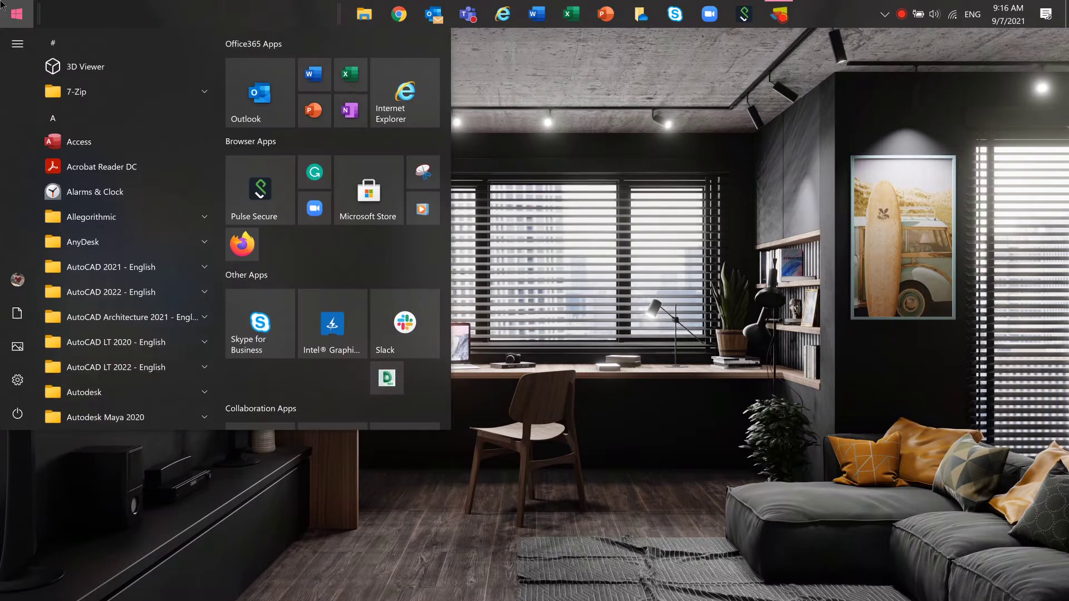
{"action": "type", "text": "autodesk desktop app"}
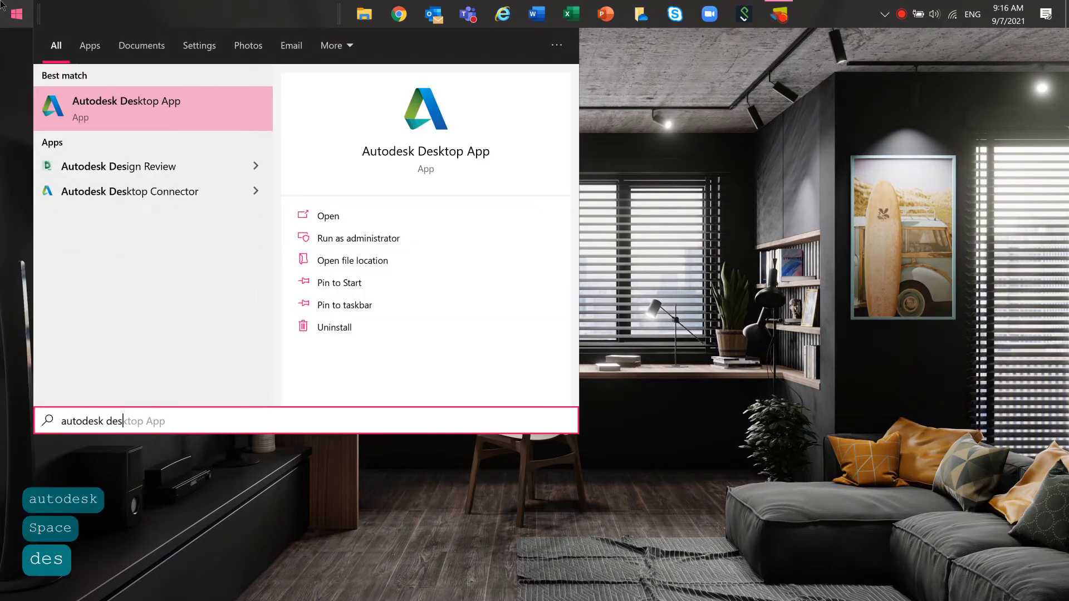
{"action": "left_click", "coordinate": [104, 105]}
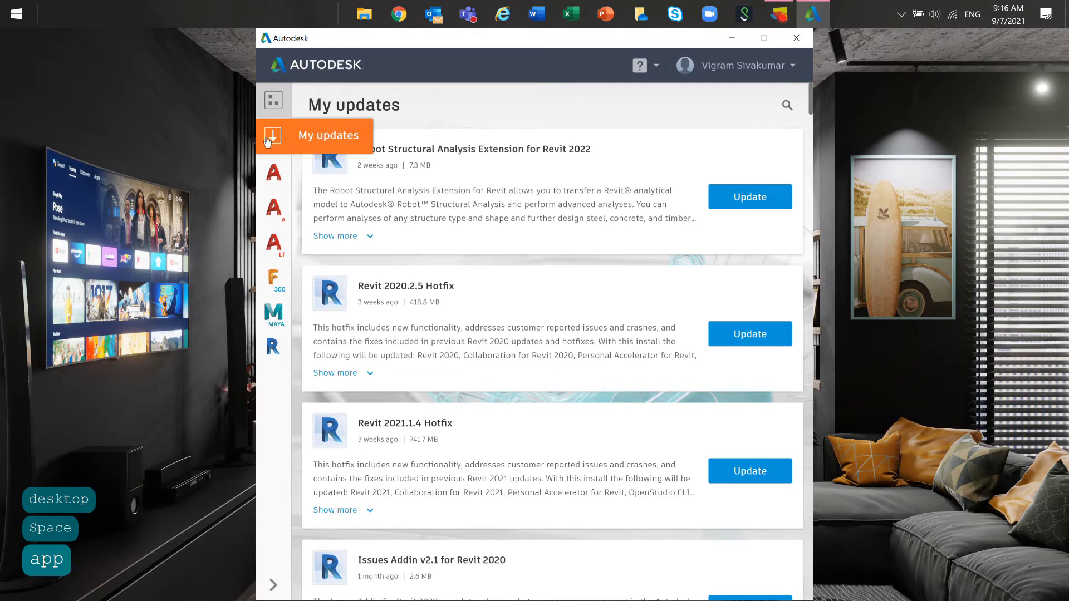
Step: Filter the available Autodesk updates by "autocad", review the AutoCAD entries, and close the Autodesk Desktop App
{"action": "left_click", "coordinate": [786, 105]}
{"action": "type", "text": "autocad"}
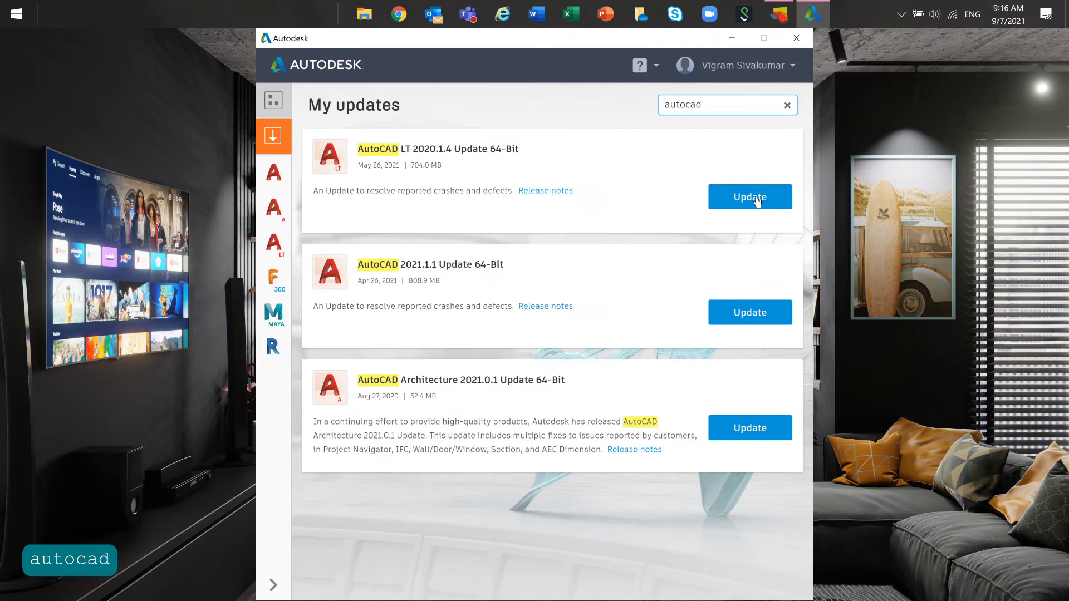
{"action": "key", "text": "ctrl"}
{"action": "key", "text": "ctrl"}
{"action": "key", "text": "ctrl"}
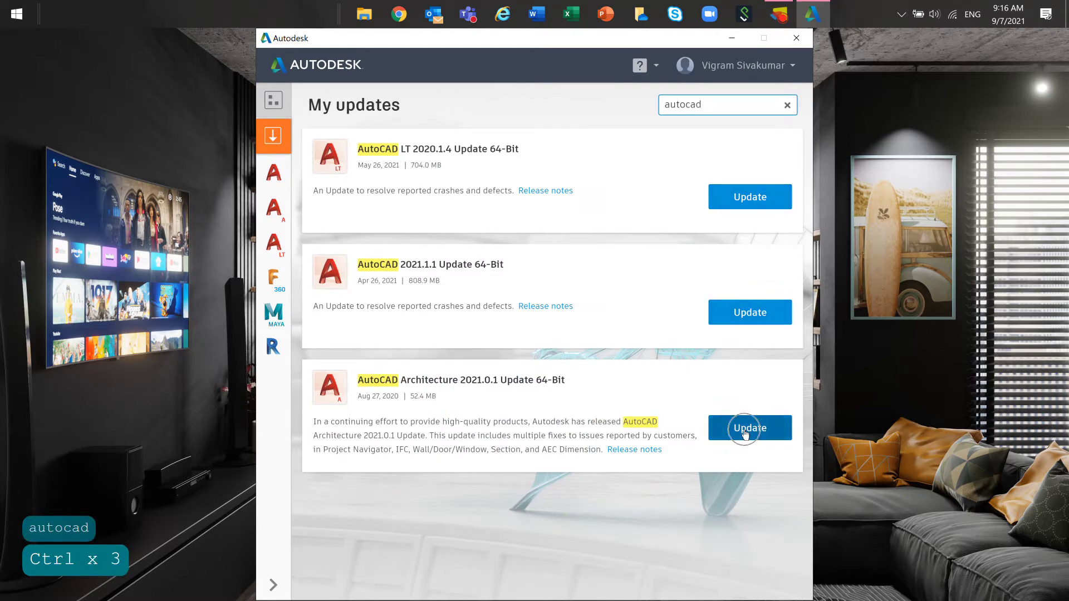
{"action": "left_click", "coordinate": [796, 38]}
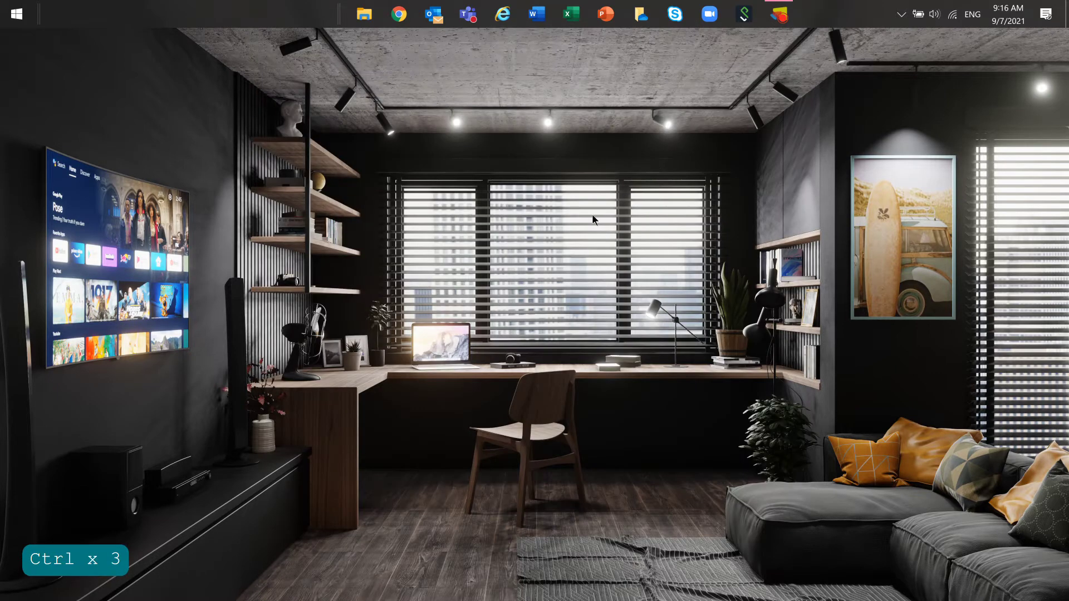
Step: Search the installed programs in Control Panel's Programs and Features for "Civil 3D object enabler", and close the window
{"action": "key", "text": "super"}
{"action": "type", "text": "control"}
{"action": "key", "text": "Return"}
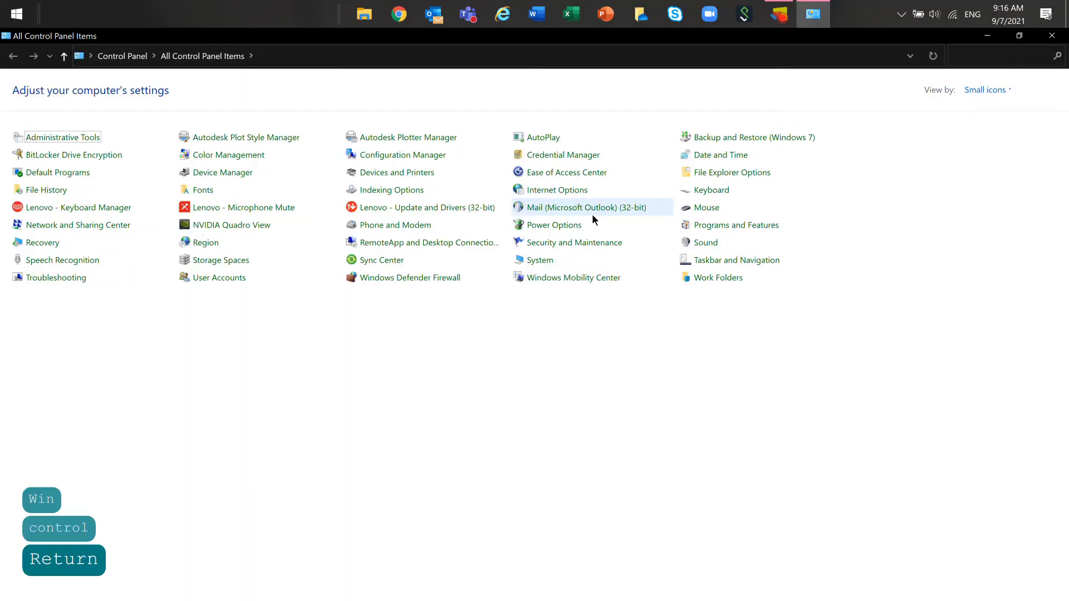
{"action": "left_click", "coordinate": [736, 225]}
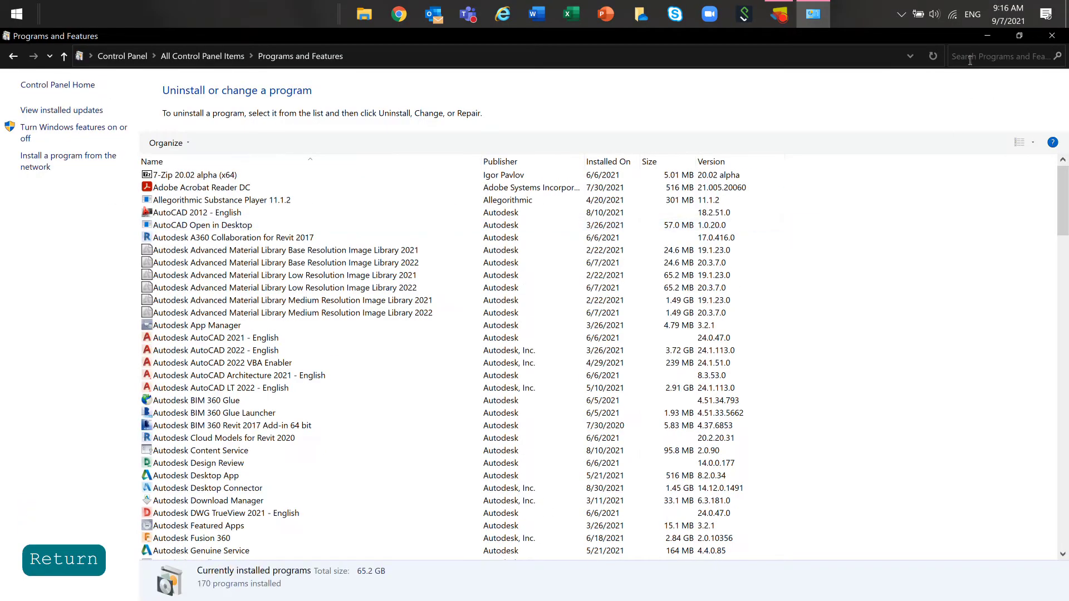
{"action": "key", "text": "c"}
{"action": "left_click", "coordinate": [969, 57]}
{"action": "type", "text": "Civil 3D o"}
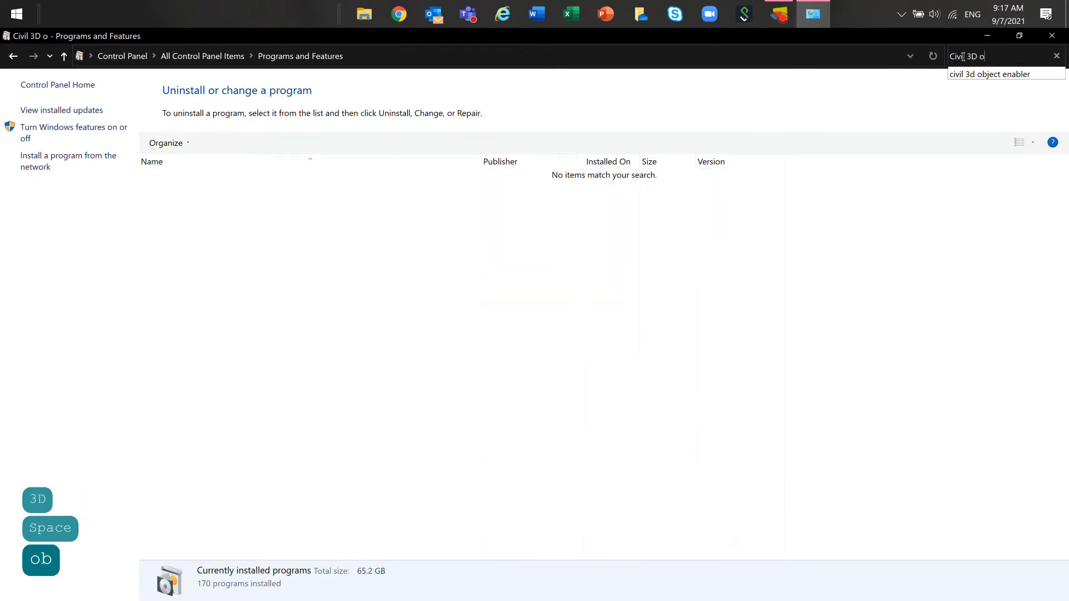
{"action": "type", "text": "bject enabler"}
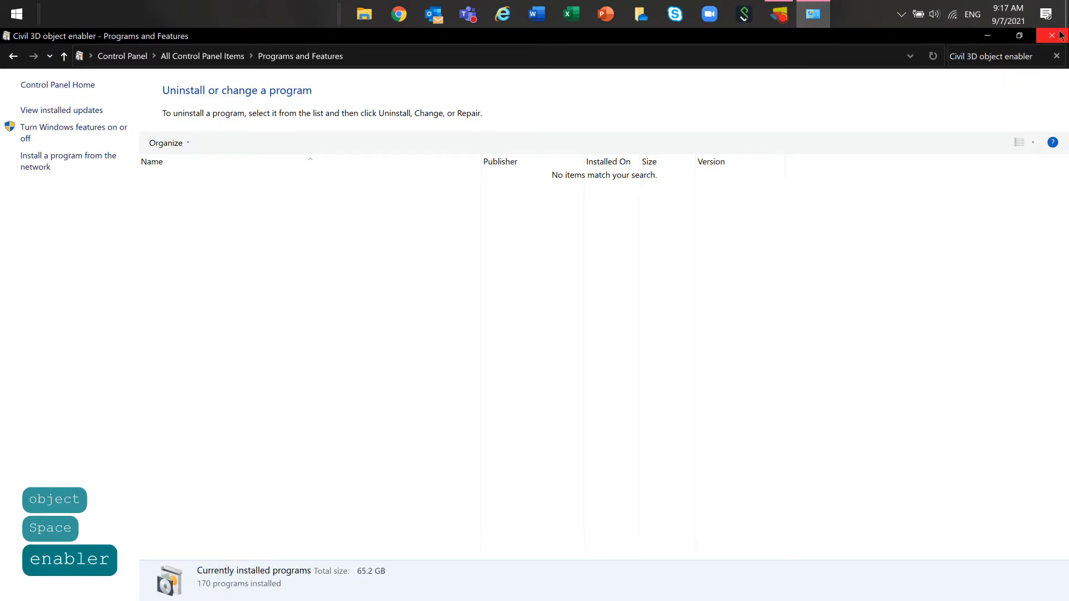
{"action": "left_click", "coordinate": [1061, 35]}
Step: Launch AutoCAD 2022 - English and start a new drawing
{"action": "key", "text": "super"}
{"action": "type", "text": "autocad"}
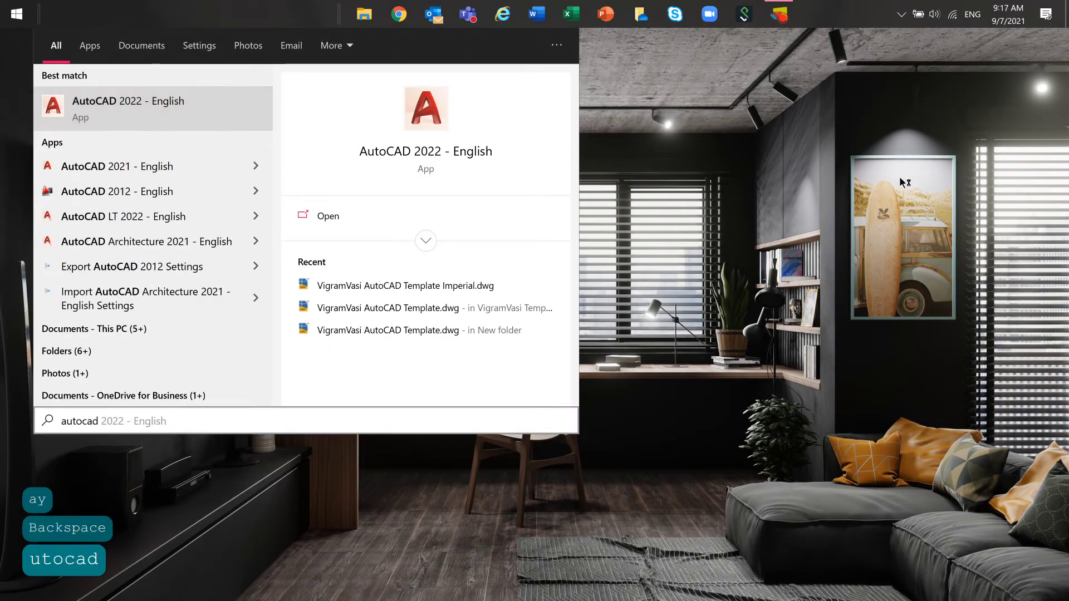
{"action": "key", "text": "Return"}
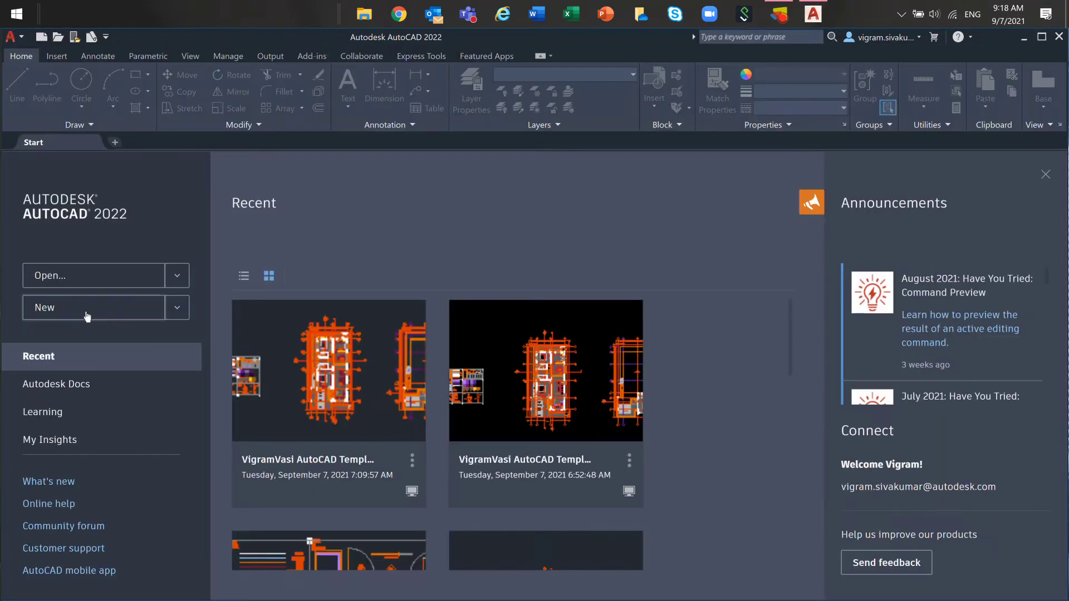
{"action": "left_click", "coordinate": [89, 308]}
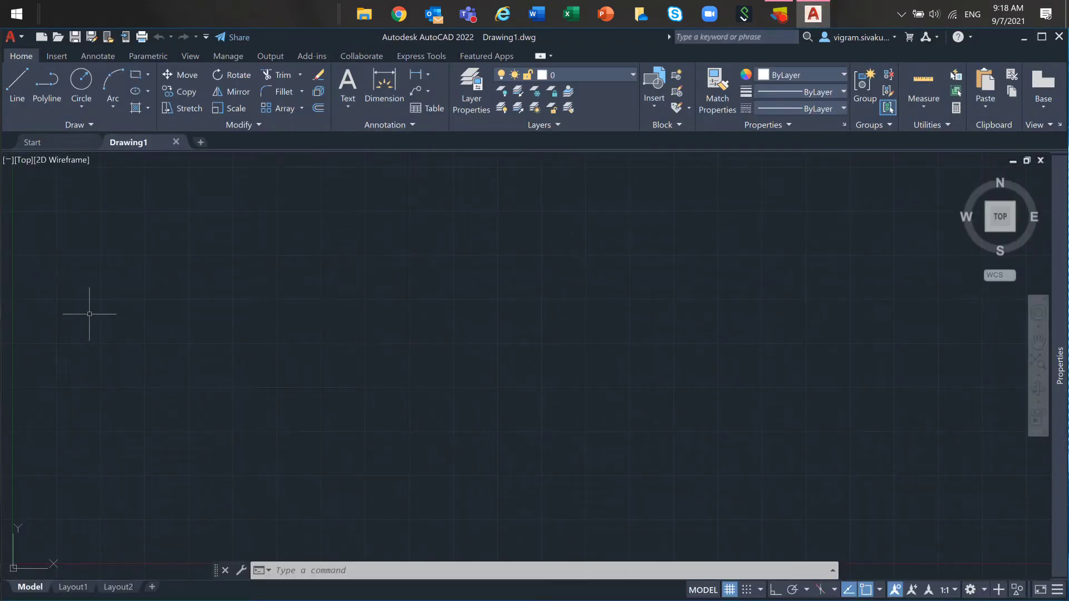
Step: Examine the folders under Support File Search Path in the AutoCAD Options, and close the dialog without changes
{"action": "type", "text": "op"}
{"action": "key", "text": "Return"}
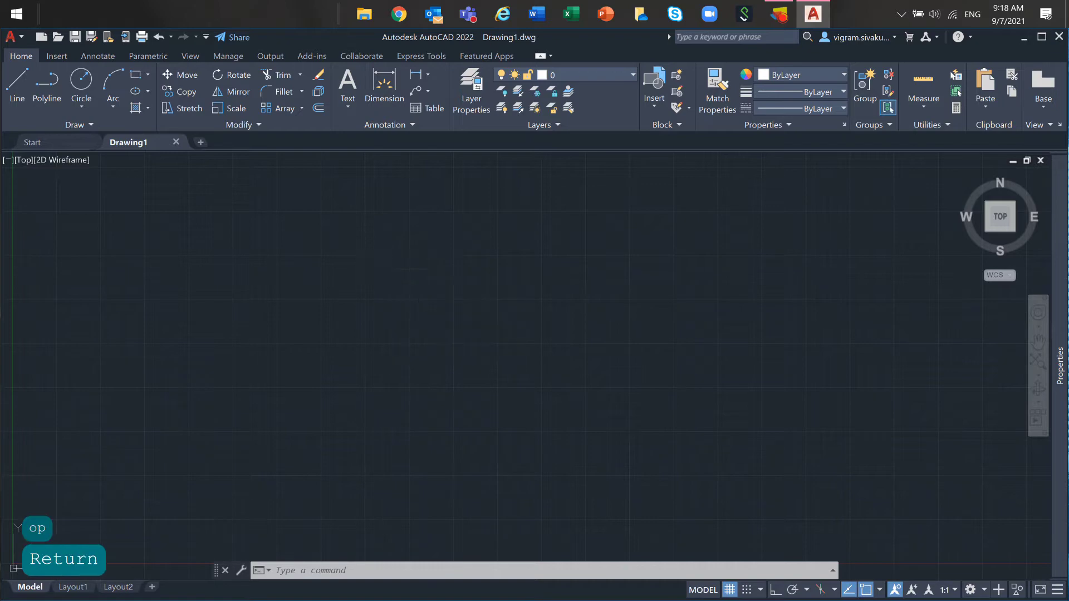
{"action": "left_click", "coordinate": [299, 201]}
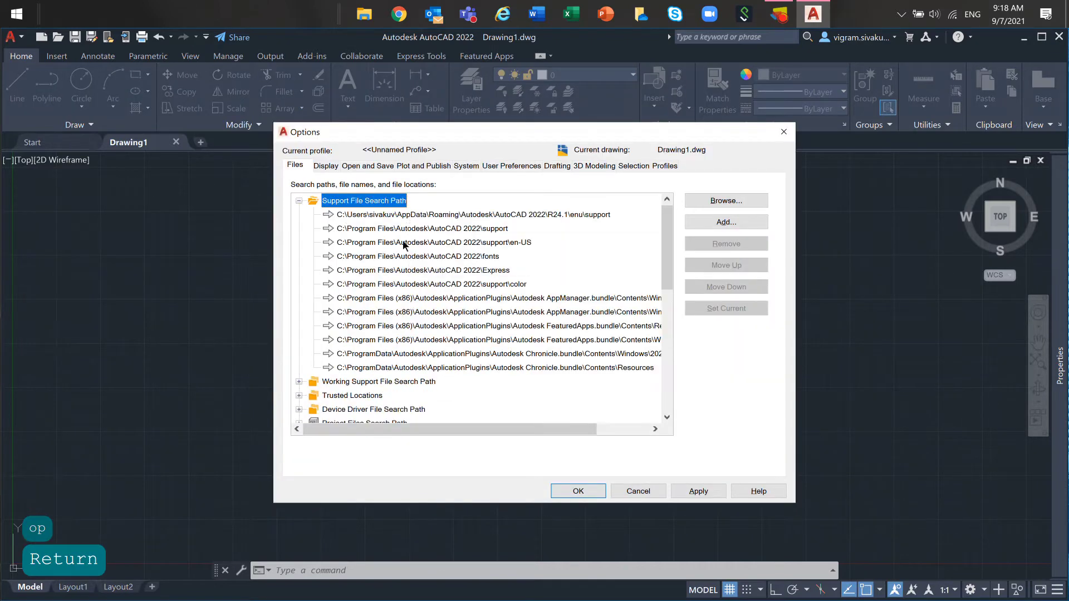
{"action": "scroll", "coordinate": [405, 269], "scroll_direction": "down", "scroll_amount": 2}
{"action": "scroll", "coordinate": [406, 269], "scroll_direction": "up", "scroll_amount": 2}
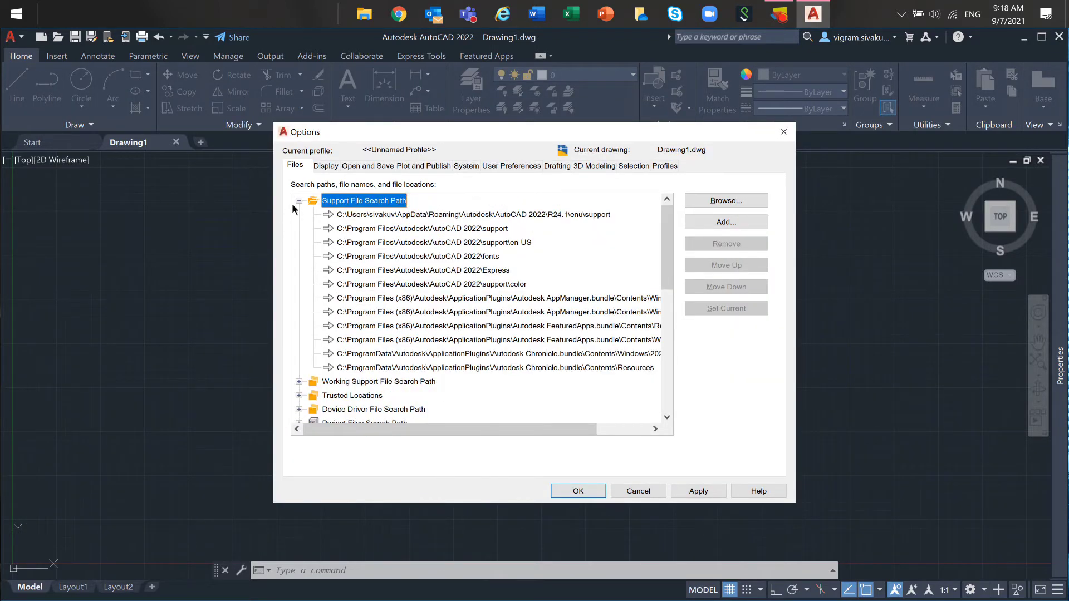
{"action": "left_click", "coordinate": [299, 201]}
{"action": "left_click", "coordinate": [783, 132]}
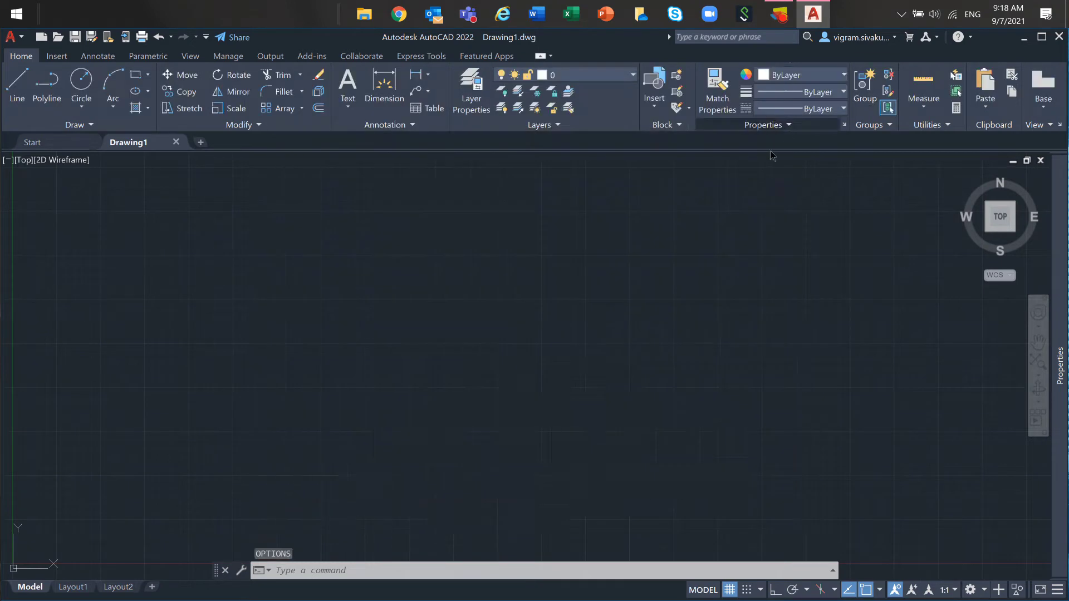
Step: Minimize the AutoCAD window and look up "autocad" among the installed apps
{"action": "left_click", "coordinate": [711, 262]}
{"action": "left_click", "coordinate": [559, 393]}
{"action": "left_click", "coordinate": [1023, 37]}
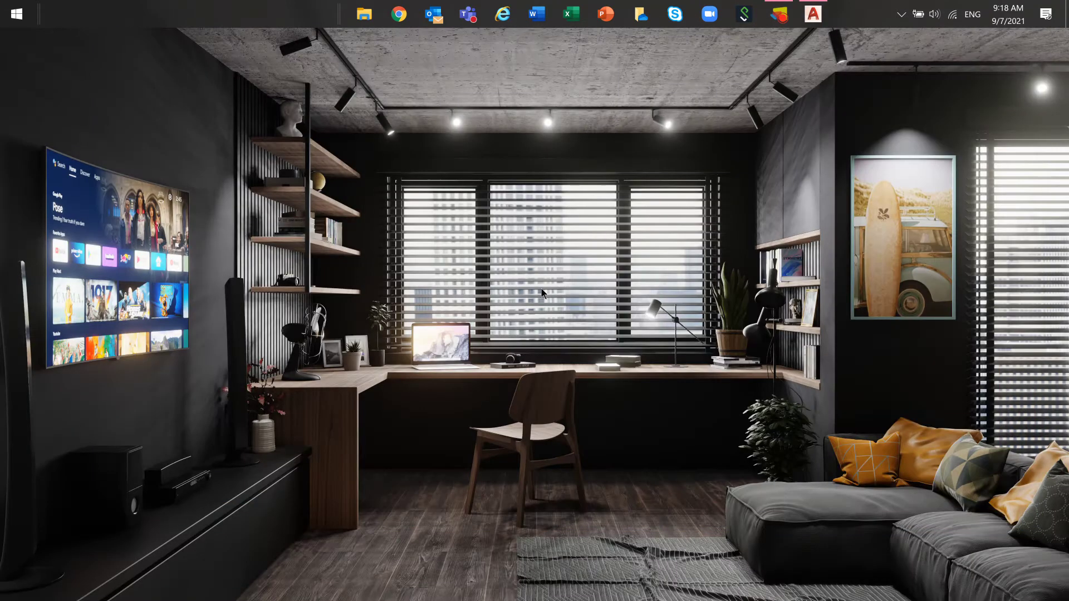
{"action": "left_click", "coordinate": [16, 13]}
{"action": "type", "text": "autocad"}
{"action": "right_click", "coordinate": [212, 115]}
{"action": "left_click", "coordinate": [255, 156]}
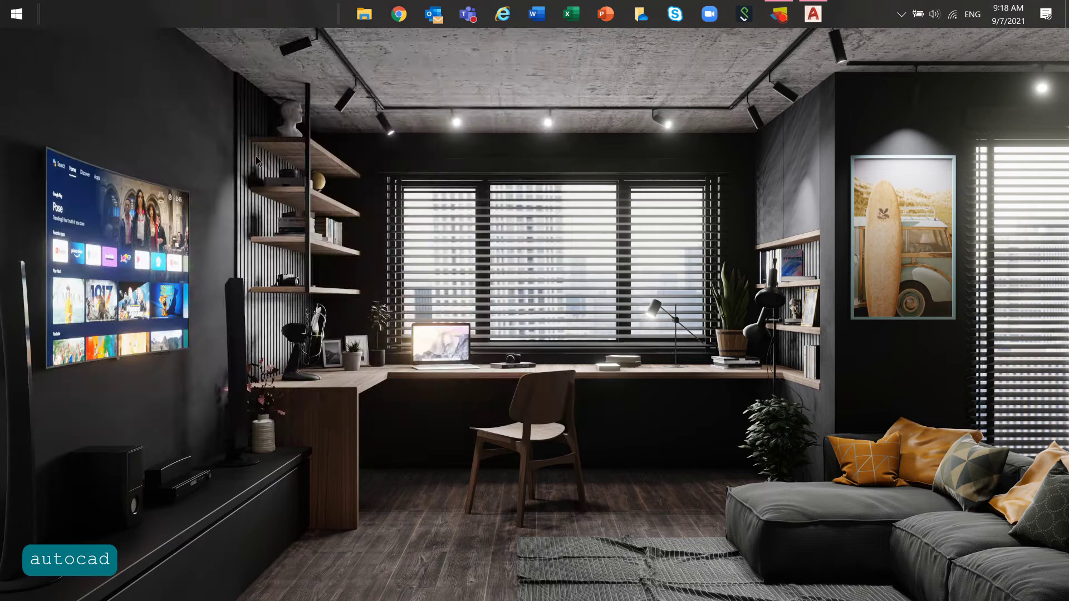
{"action": "right_click", "coordinate": [432, 210]}
{"action": "left_click", "coordinate": [490, 238]}
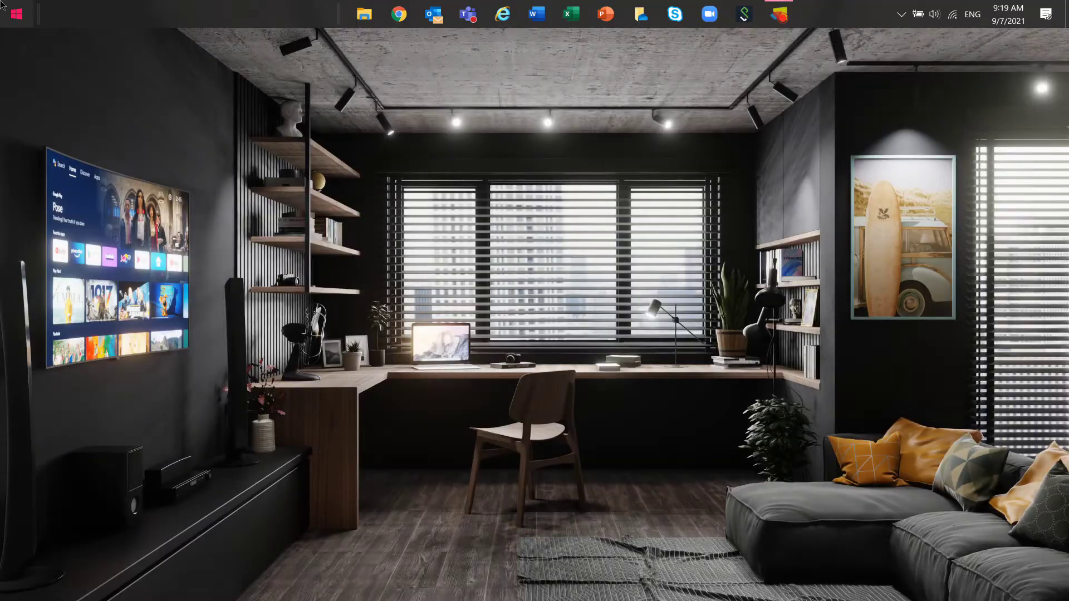
Step: Reset the AutoCAD 2022 settings to default, backing up the custom files to "AutoCAD 2022 - English_cust_settings.zip" in Documents
{"action": "left_click", "coordinate": [5, 7]}
{"action": "left_click", "coordinate": [112, 303]}
{"action": "scroll", "coordinate": [111, 311], "scroll_direction": "down", "scroll_amount": 1}
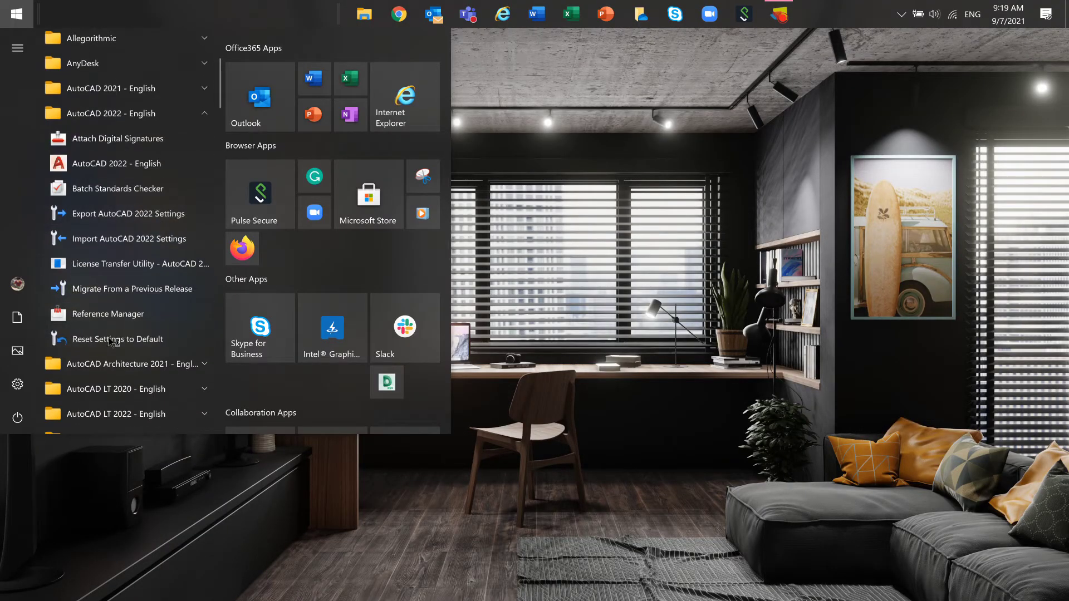
{"action": "left_click", "coordinate": [111, 340]}
{"action": "left_click", "coordinate": [445, 306]}
{"action": "left_click", "coordinate": [319, 256]}
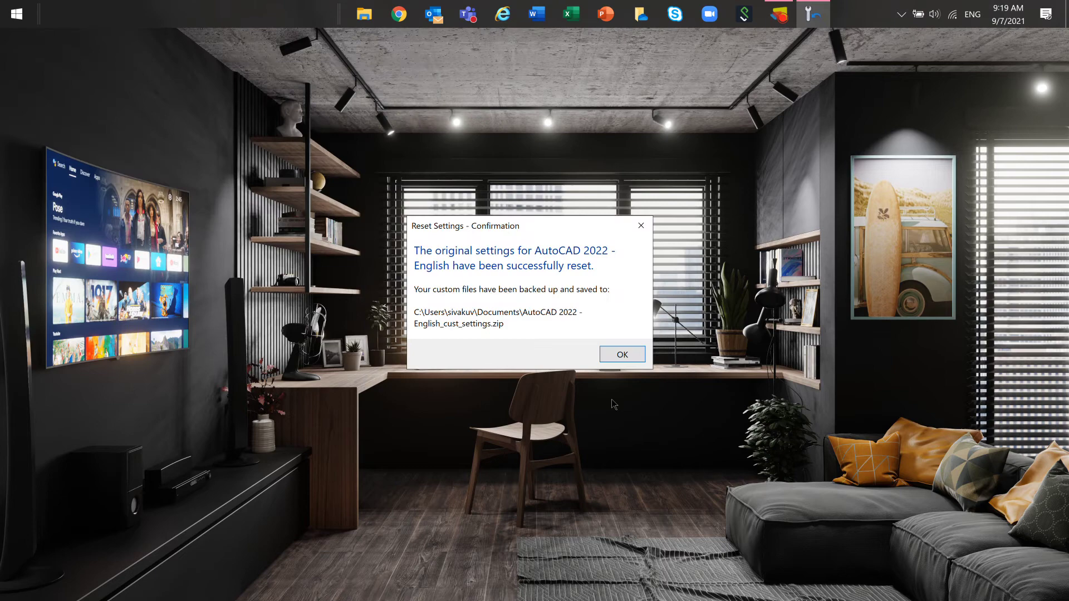
{"action": "left_click", "coordinate": [622, 354]}
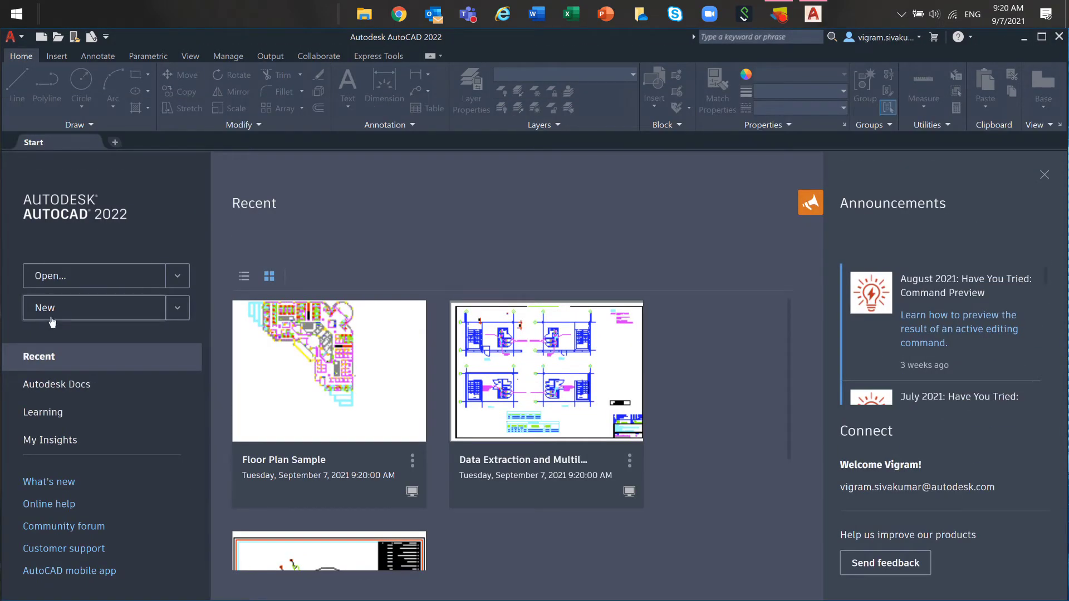
Step: Start a new drawing and turn off Hardware Acceleration in the Graphics Performance settings (GRAPHICSCONFIG)
{"action": "left_click", "coordinate": [49, 317]}
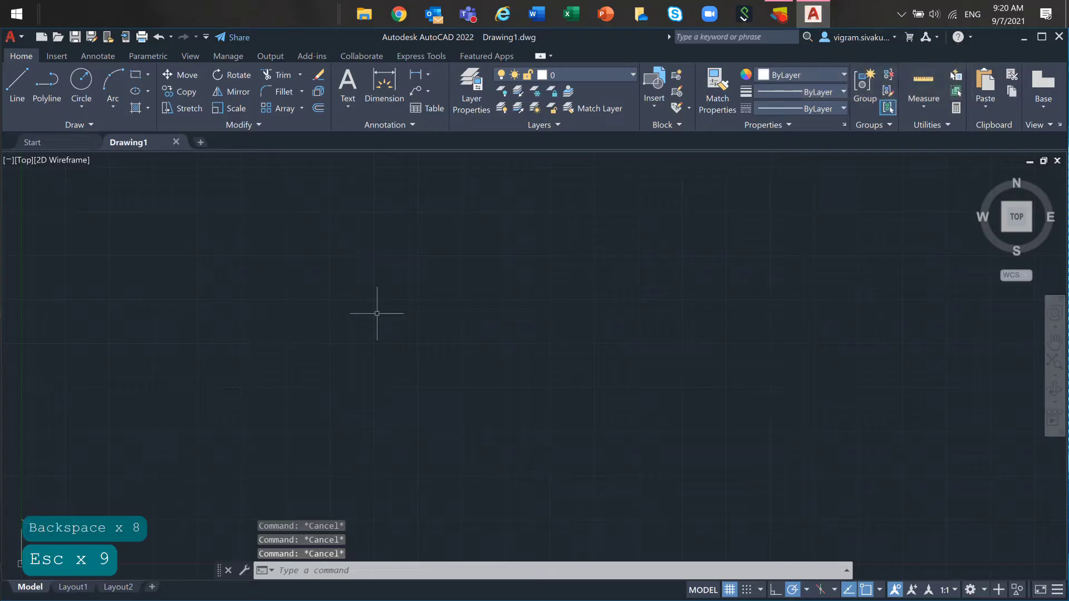
{"action": "type", "text": "grap"}
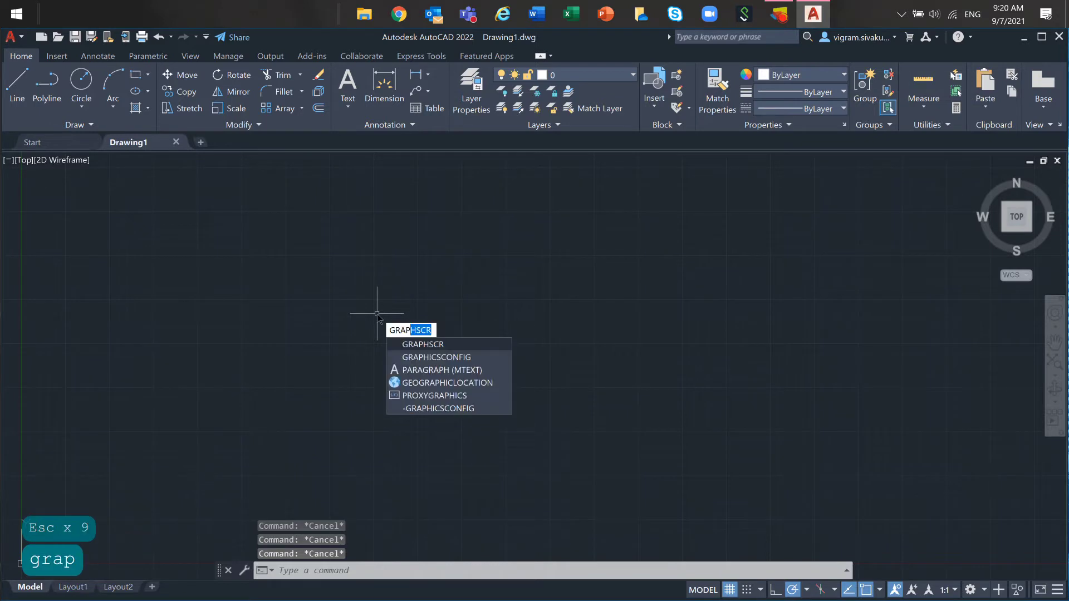
{"action": "left_click", "coordinate": [436, 357]}
{"action": "left_click", "coordinate": [639, 217]}
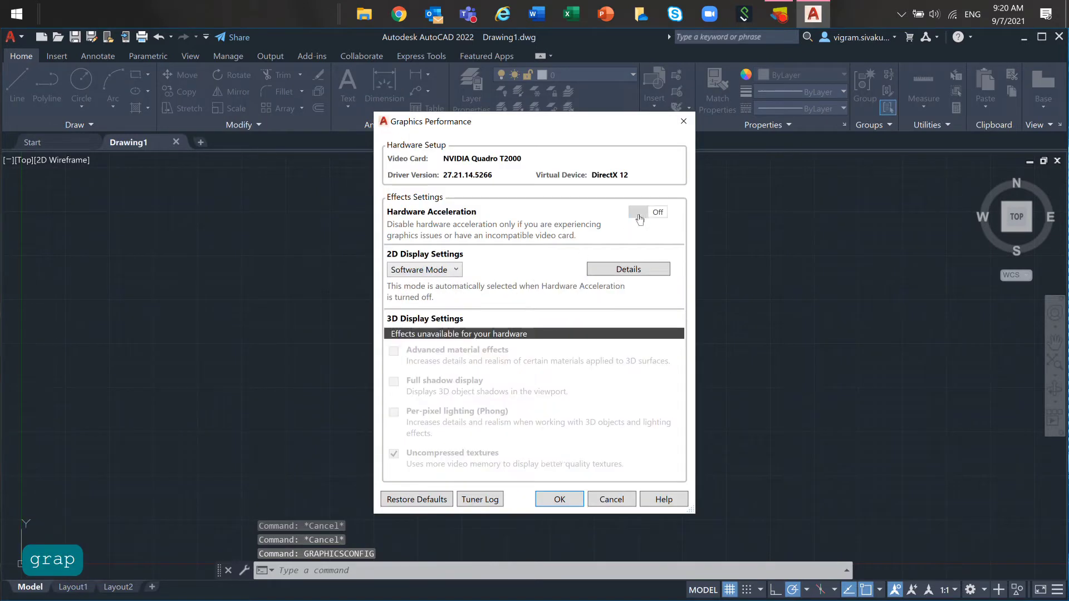
{"action": "left_click", "coordinate": [557, 499]}
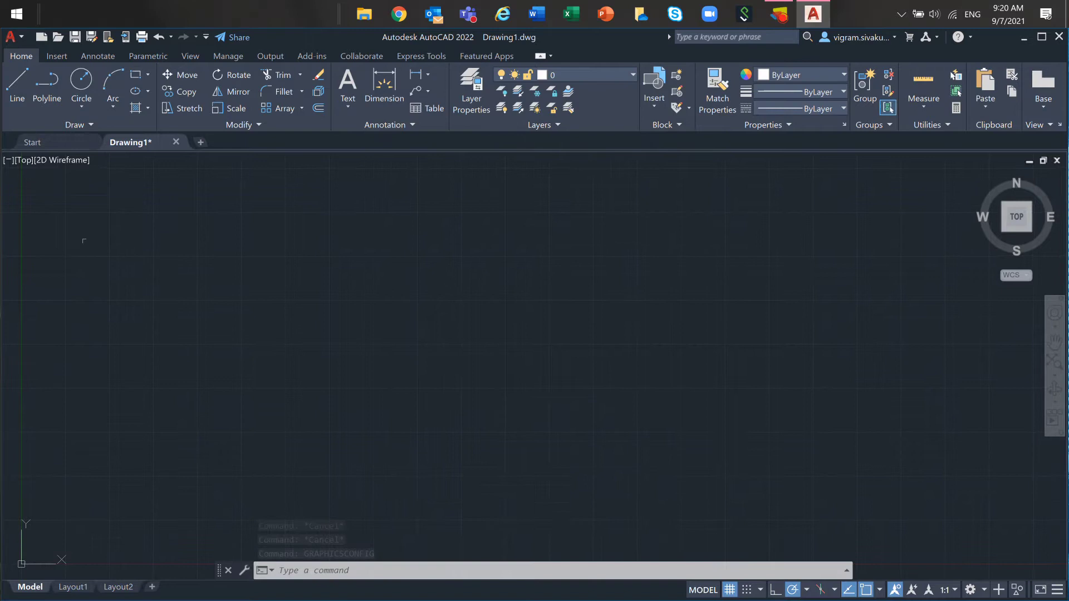
Step: Set the viewport's visual style to 2D Wireframe
{"action": "left_click", "coordinate": [69, 160]}
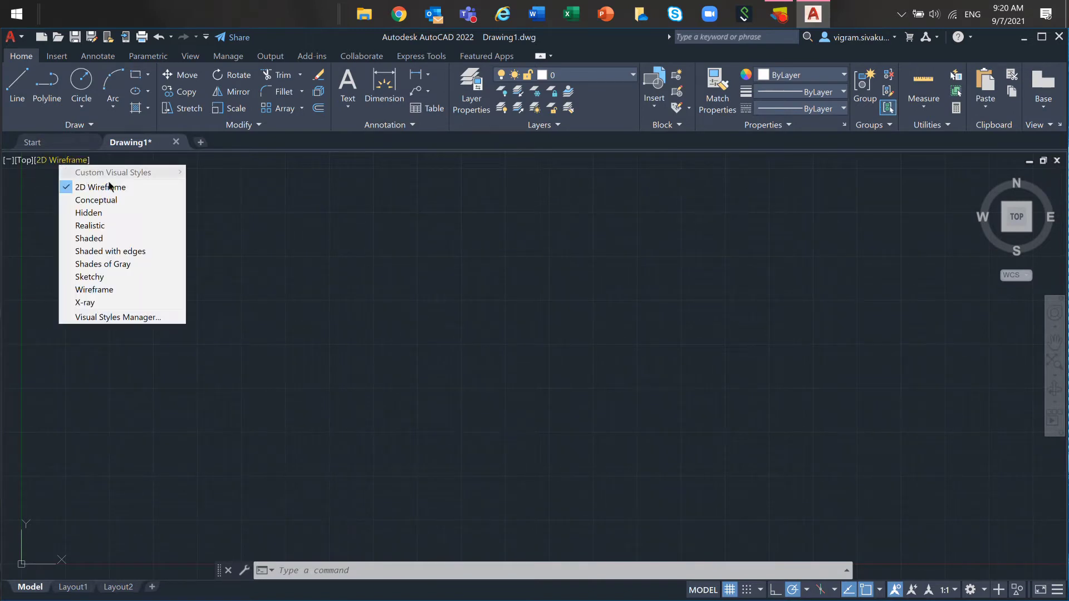
{"action": "left_click", "coordinate": [148, 192]}
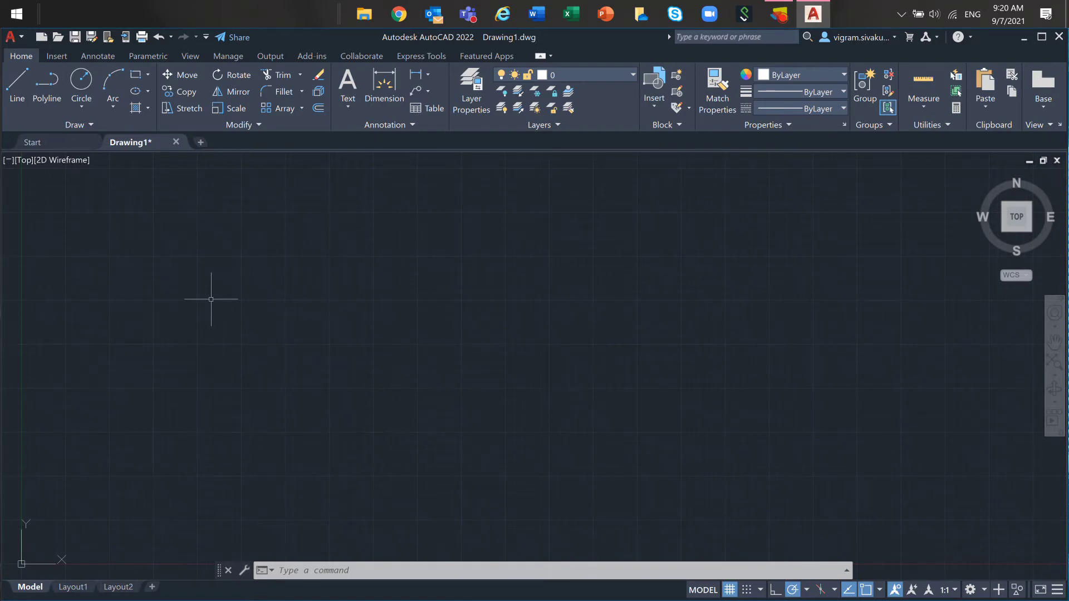
Step: Set the HPMAXLINES system variable to 100000
{"action": "type", "text": "ha"}
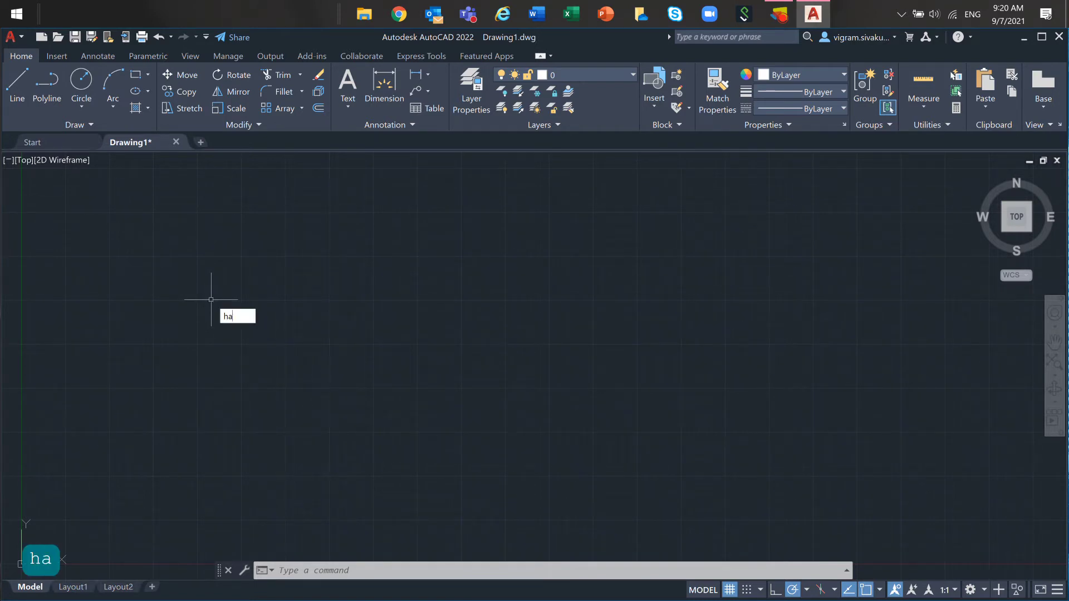
{"action": "key", "text": "BackSpace"}
{"action": "key", "text": "BackSpace"}
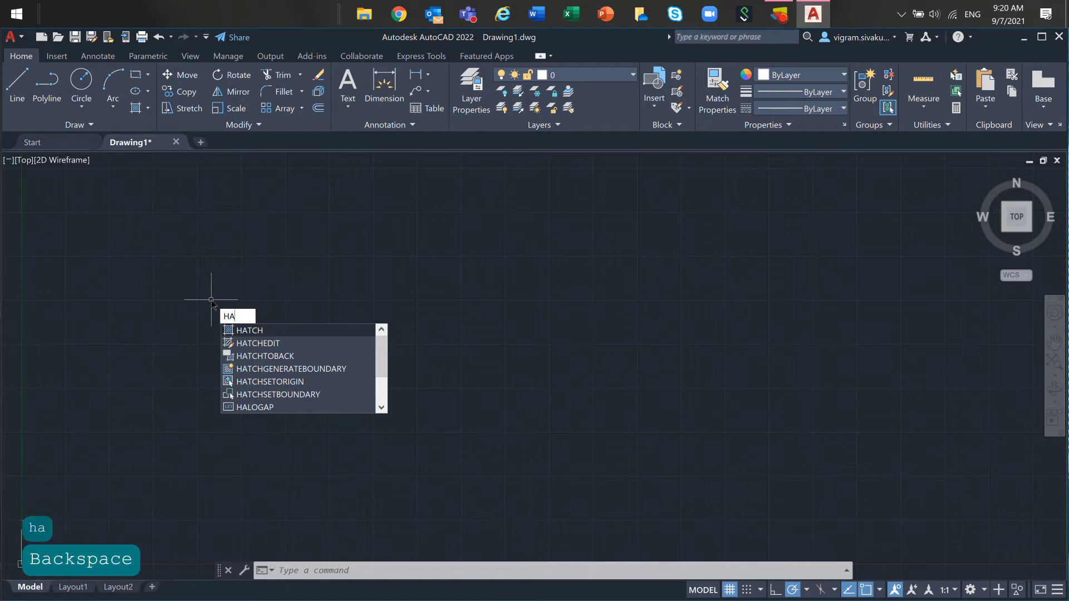
{"action": "type", "text": "pmaxlines"}
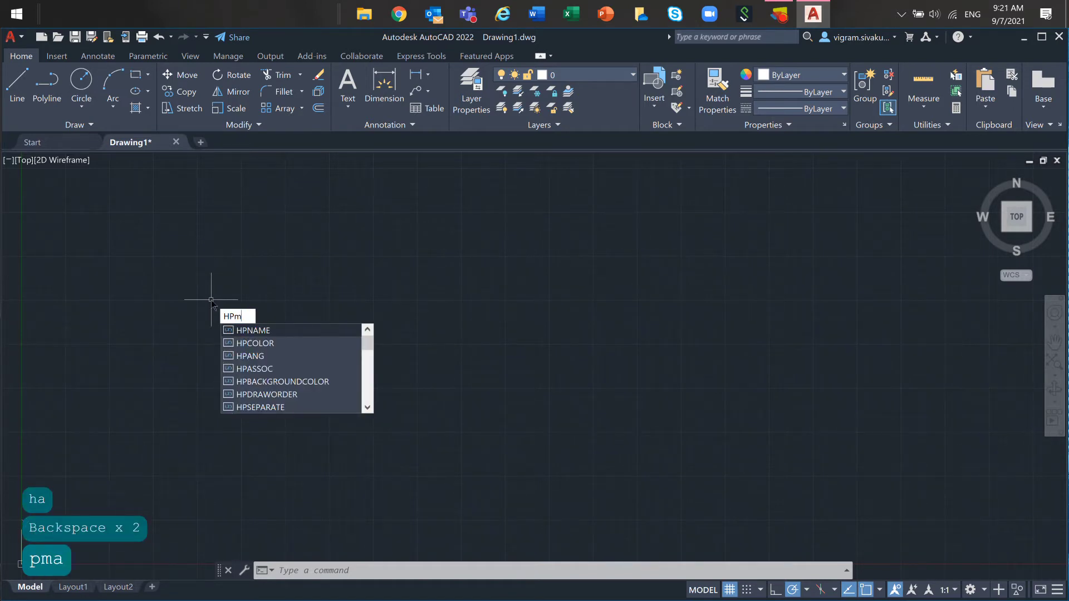
{"action": "key", "text": "Return"}
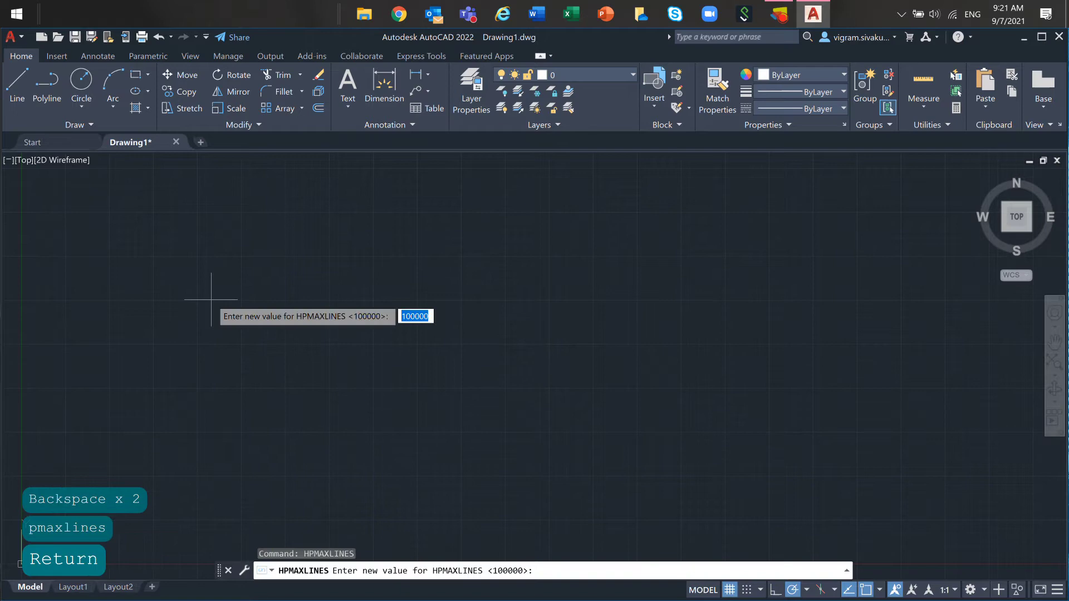
{"action": "type", "text": "100000"}
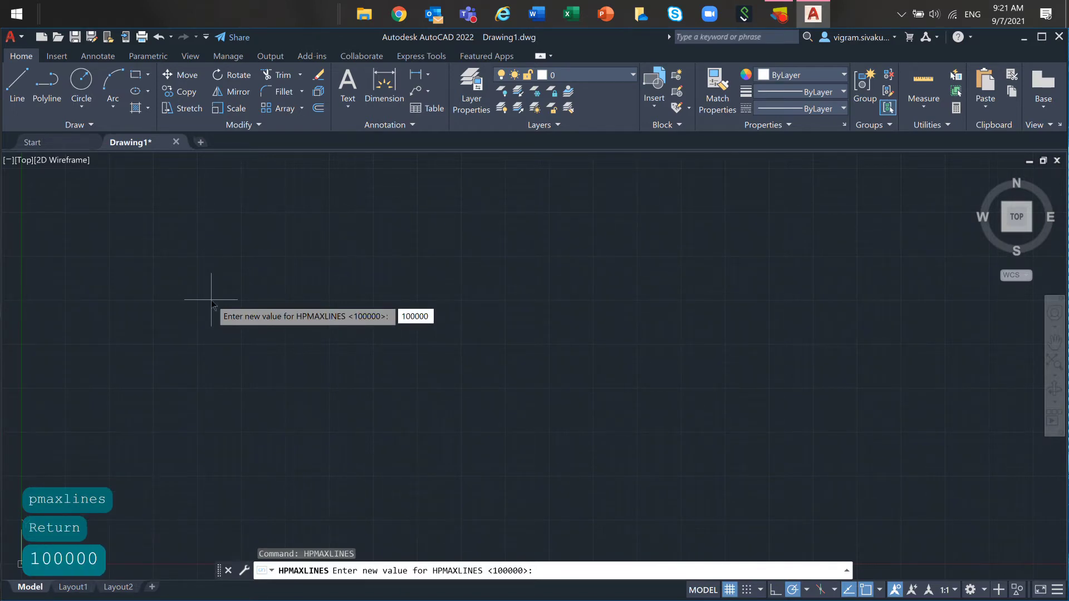
{"action": "key", "text": "Return"}
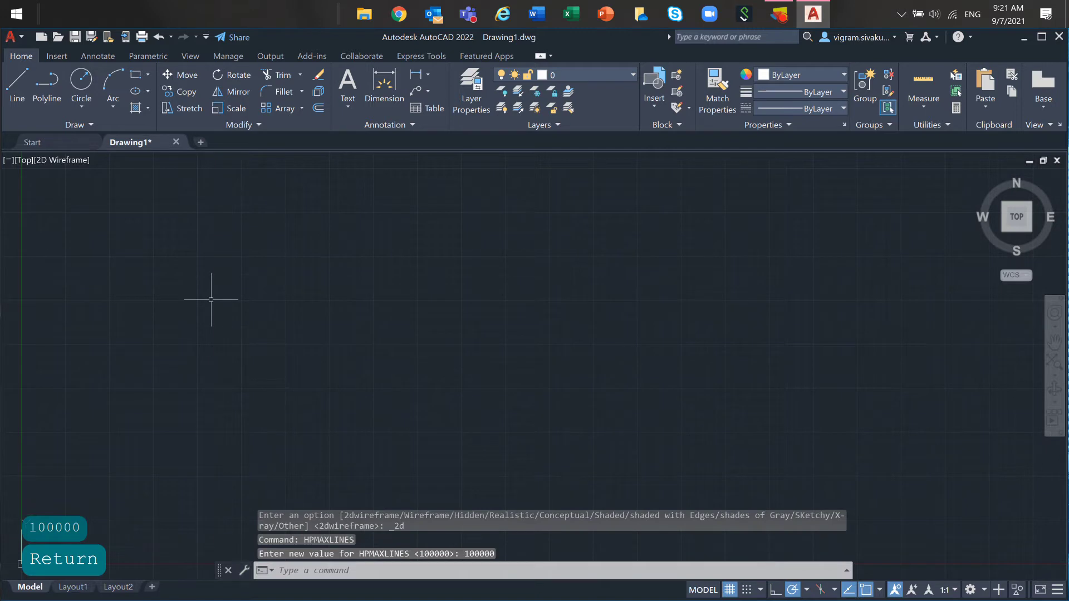
Step: Check the drawing's attached file references with XREF and close the External References palette
{"action": "type", "text": "xref"}
{"action": "key", "text": "Return"}
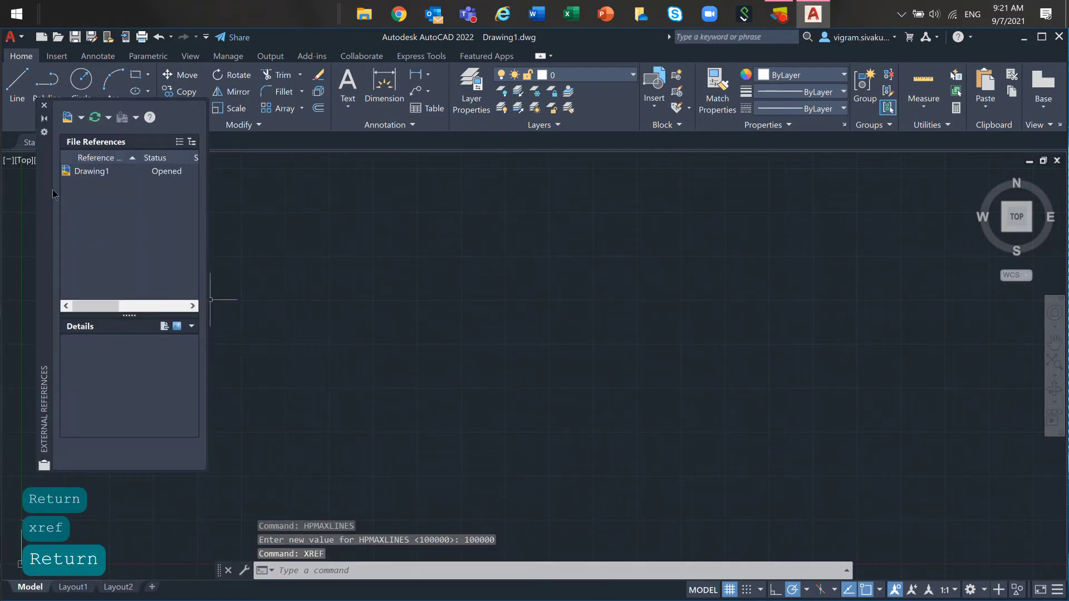
{"action": "mouse_move", "coordinate": [53, 193]}
{"action": "left_mouse_down"}
{"action": "mouse_move", "coordinate": [77, 232]}
{"action": "mouse_move", "coordinate": [198, 249]}
{"action": "mouse_move", "coordinate": [69, 269]}
{"action": "left_mouse_up"}
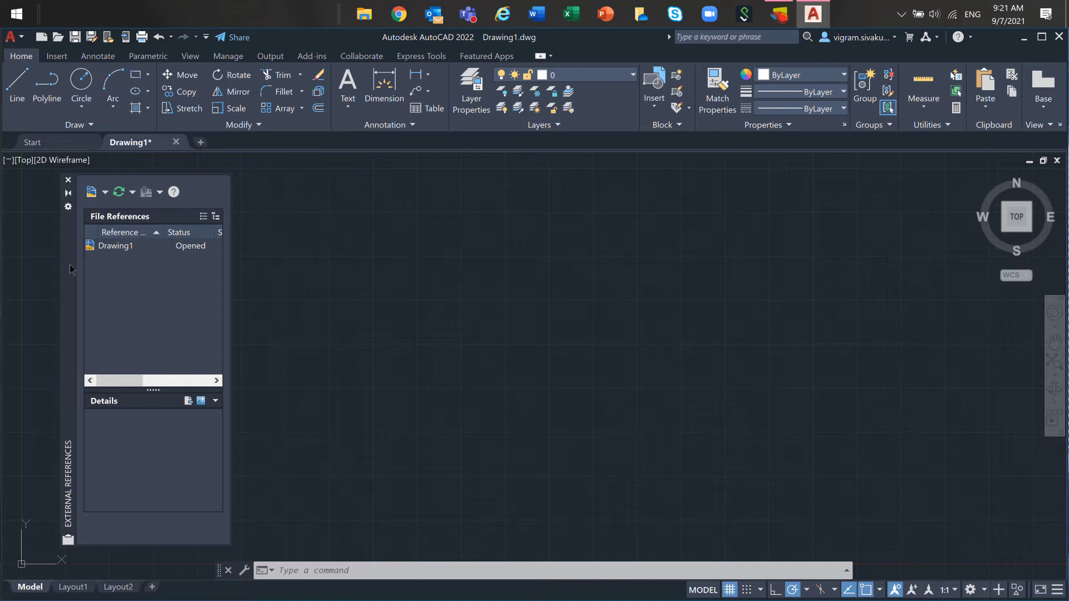
{"action": "left_click", "coordinate": [68, 180]}
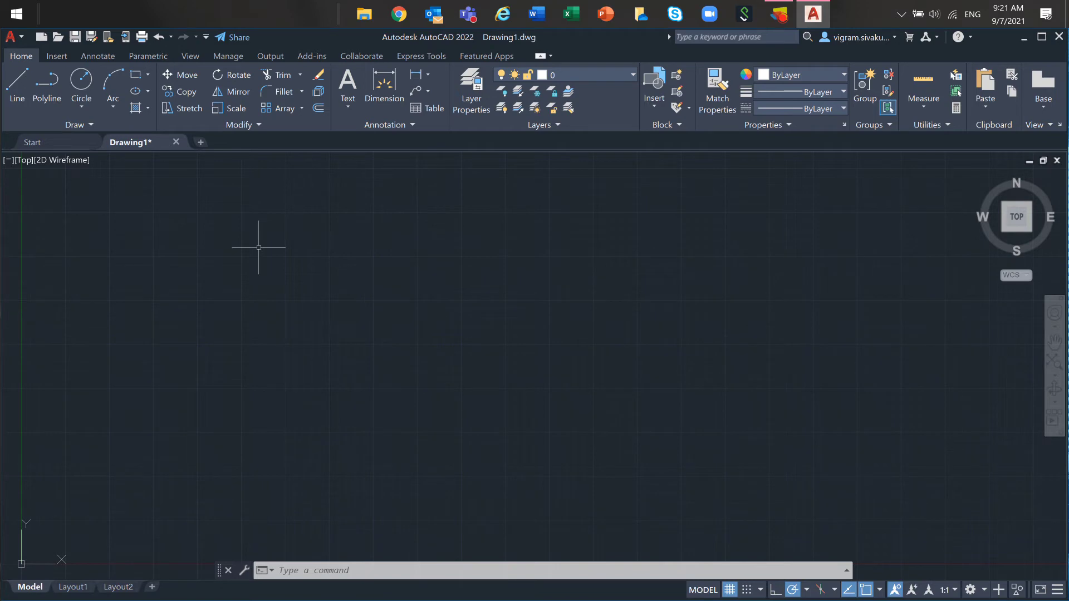
Step: Check the drawing for OLE links with the OLELINKS command
{"action": "key", "text": "Caps_Lock"}
{"action": "type", "text": "OLE"}
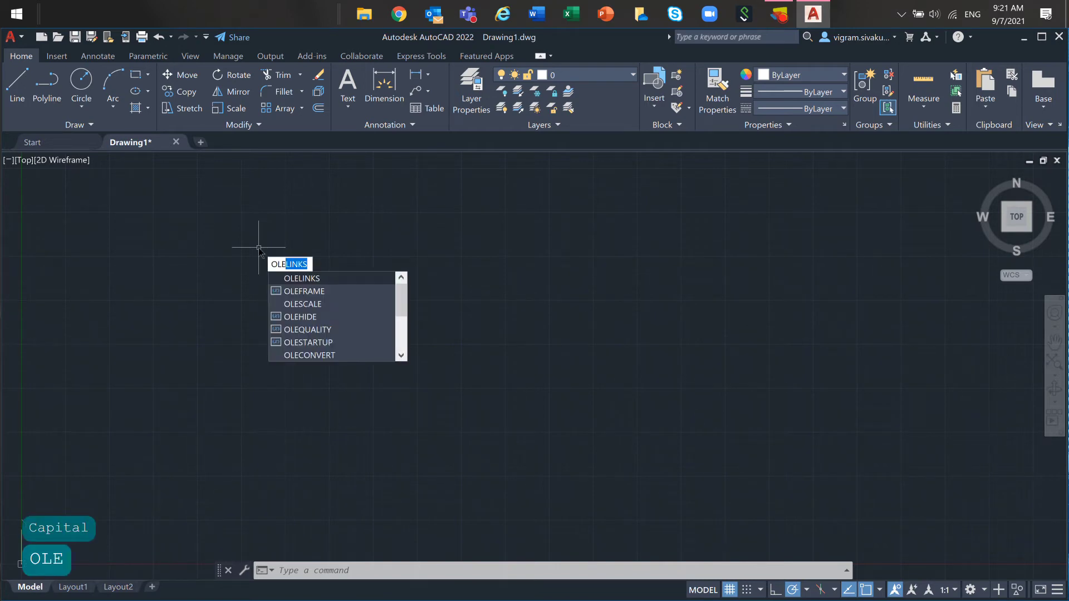
{"action": "type", "text": "LINKS"}
{"action": "key", "text": "Return"}
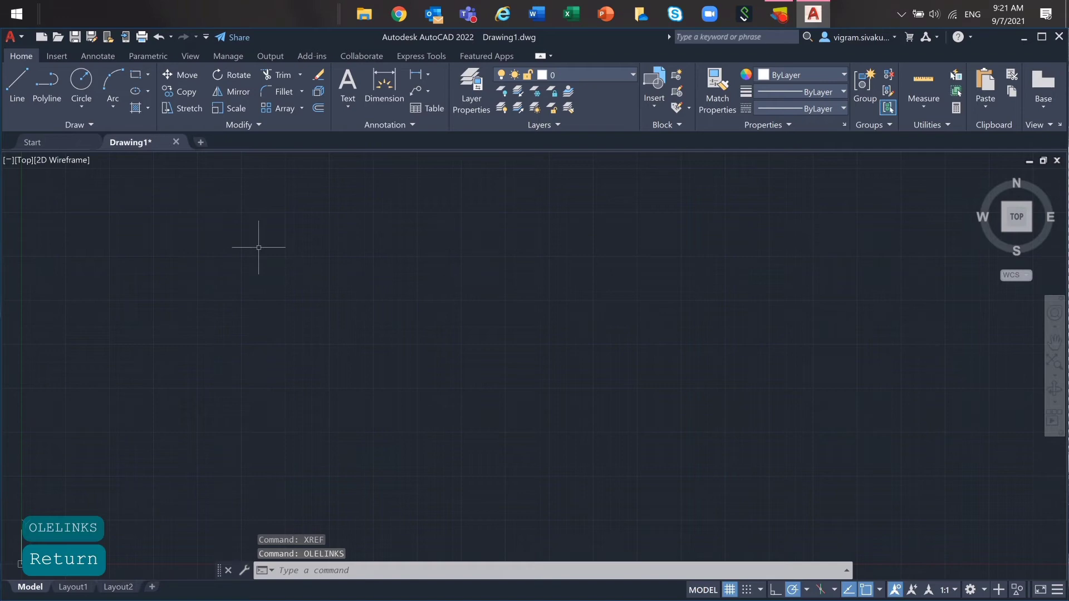
Step: Remove the constraints from all objects in the drawing with DELCON
{"action": "type", "text": "DELCON"}
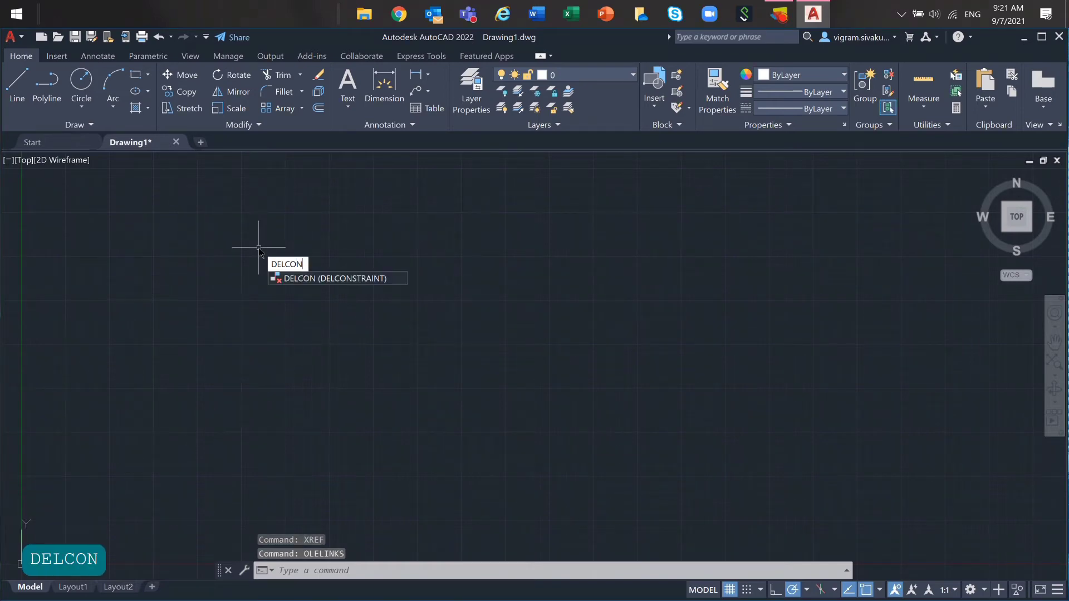
{"action": "key", "text": "Return"}
{"action": "type", "text": "ALL"}
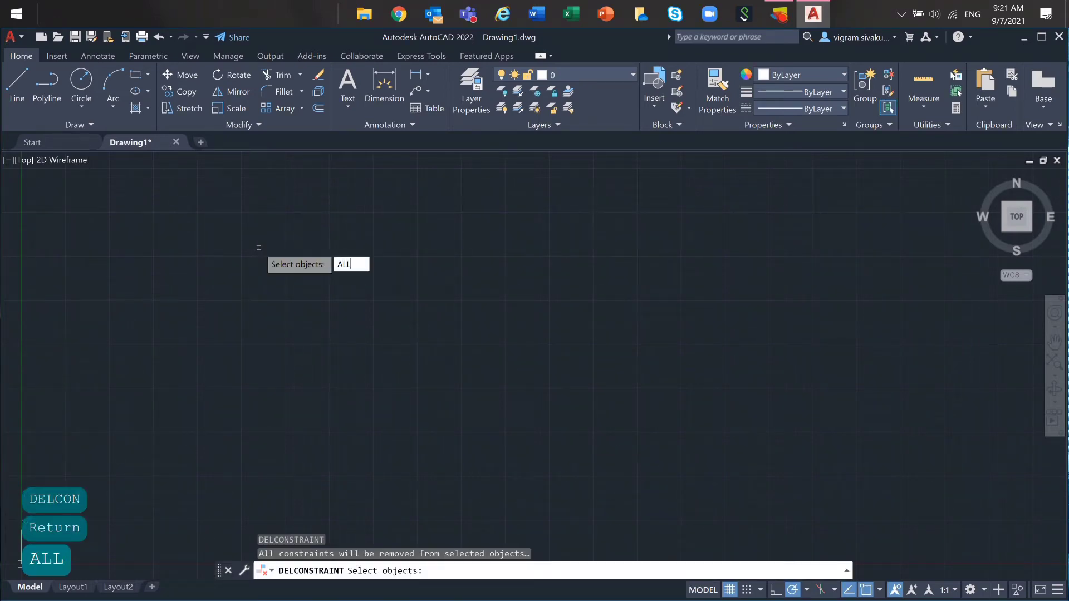
{"action": "key", "text": "Return"}
{"action": "key", "text": "Return"}
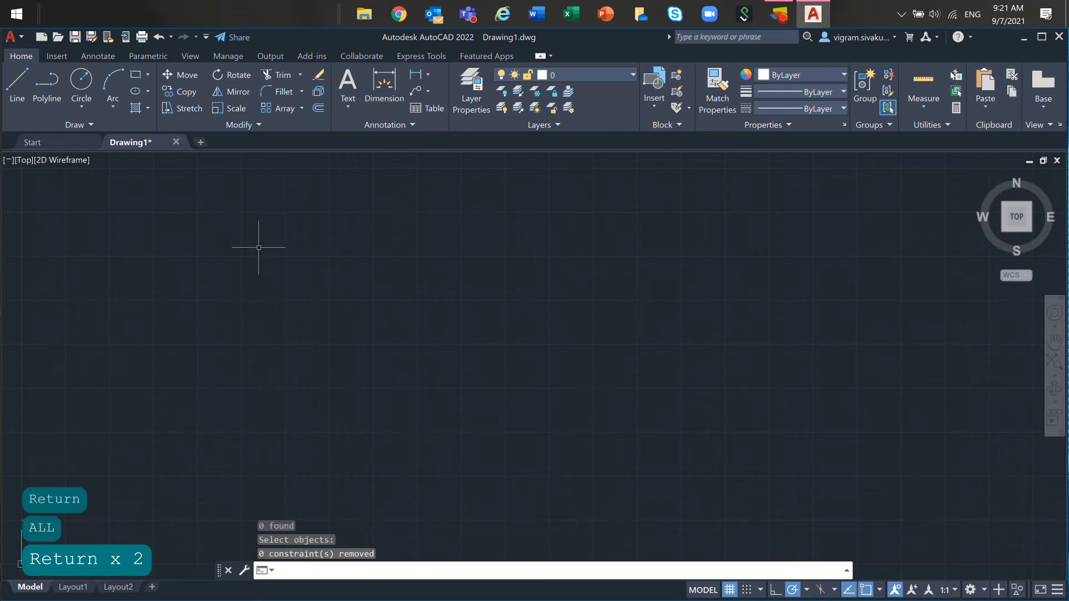
Step: Set up a Write Block of the entire drawing in inches, browse for its destination and close without writing the file
{"action": "type", "text": "WBLOCK"}
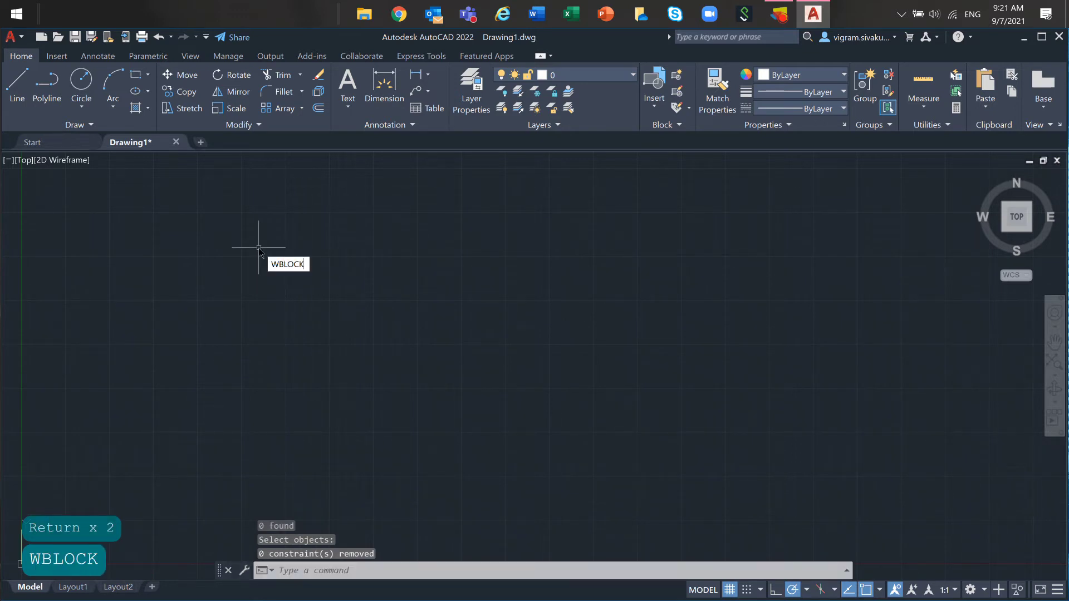
{"action": "key", "text": "Return"}
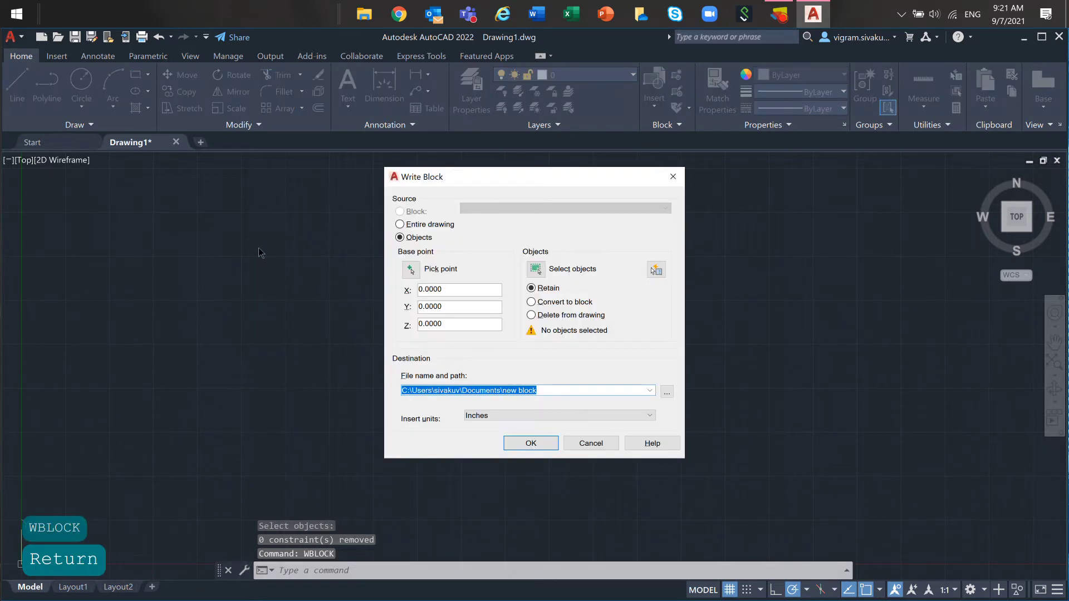
{"action": "left_click", "coordinate": [399, 224]}
{"action": "left_click", "coordinate": [533, 418]}
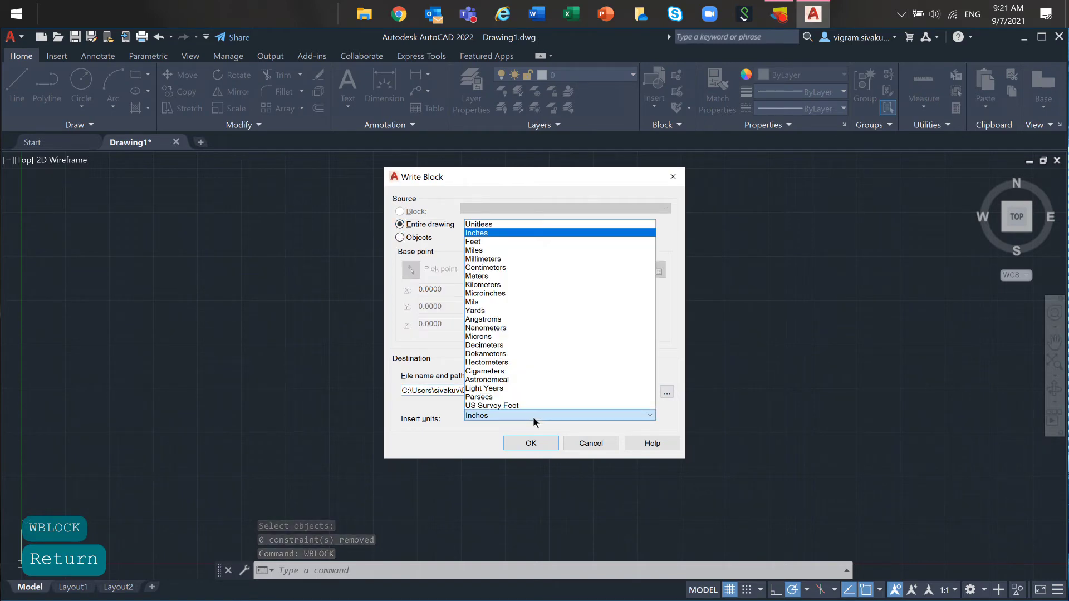
{"action": "left_click", "coordinate": [534, 416]}
{"action": "left_click", "coordinate": [666, 392]}
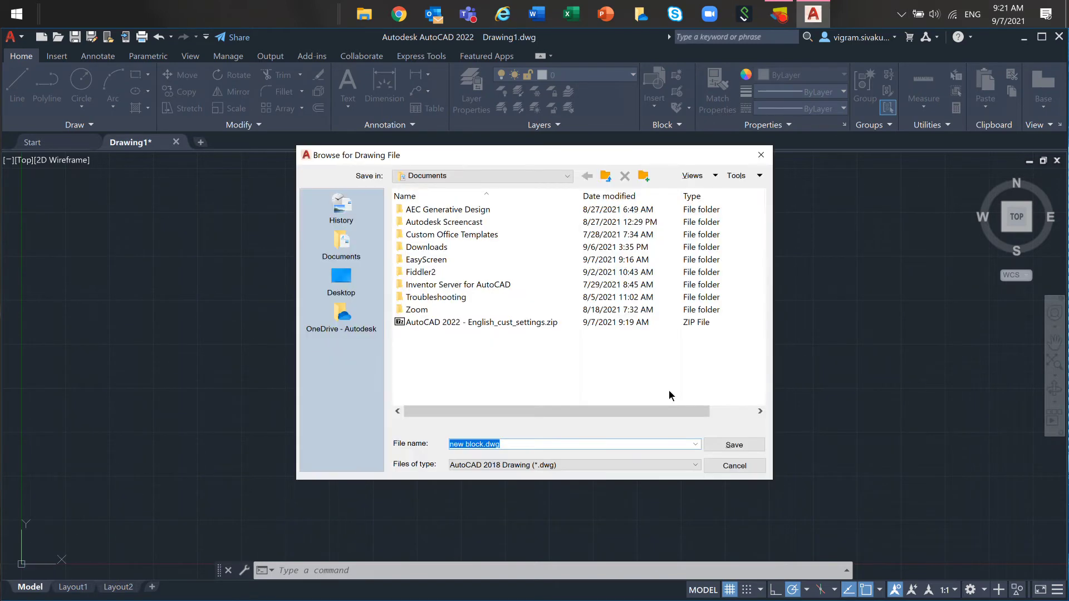
{"action": "left_click", "coordinate": [760, 155]}
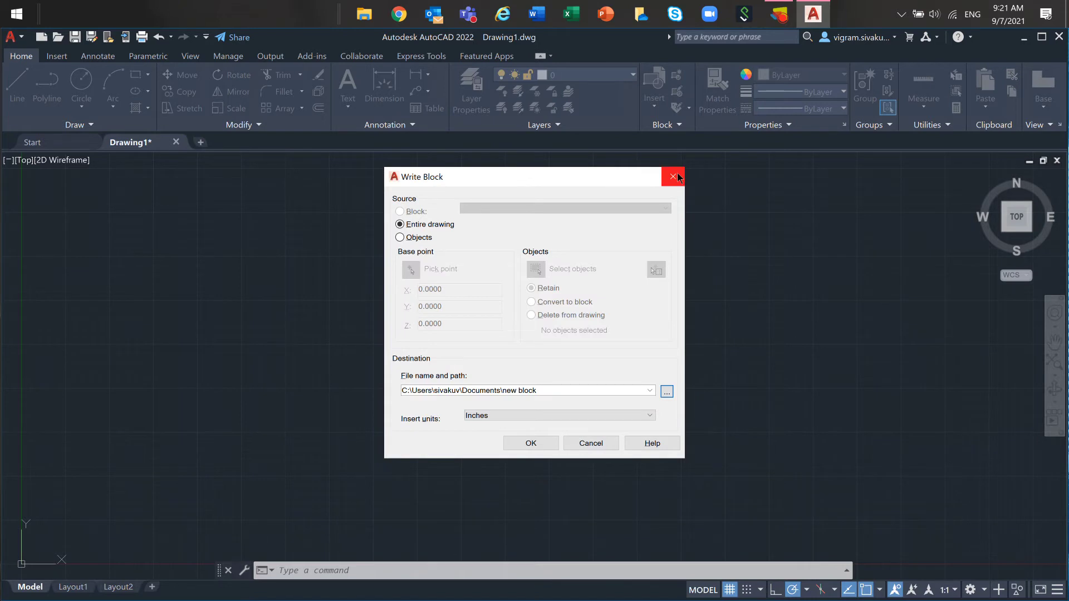
{"action": "left_click", "coordinate": [676, 177]}
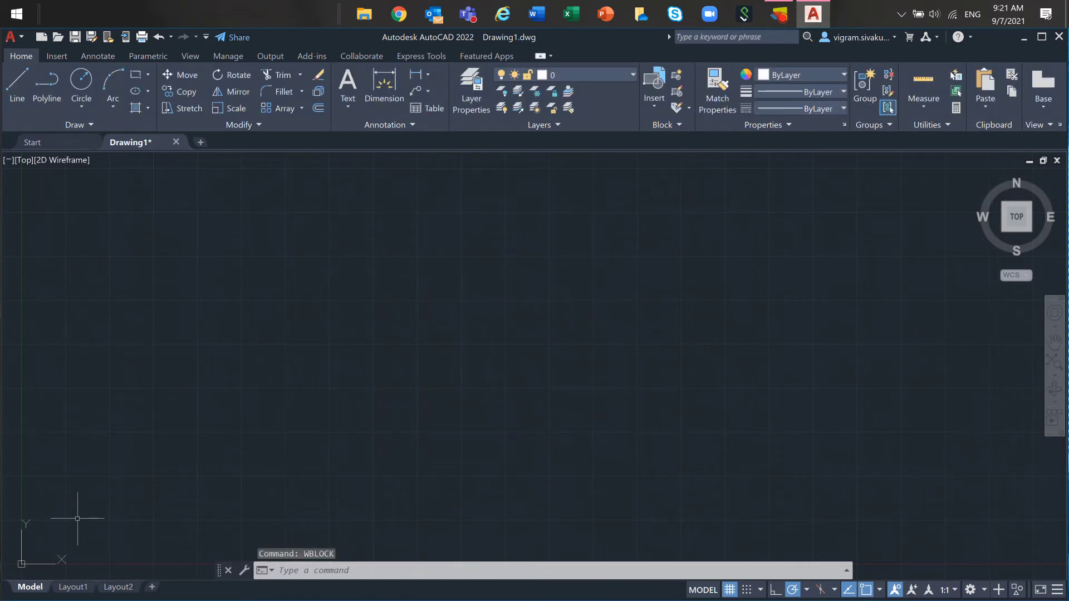
Step: Draw a nearly square rectangle in model space, above and to the right of the origin
{"action": "mouse_move", "coordinate": [77, 519]}
{"action": "middle_mouse_down"}
{"action": "mouse_move", "coordinate": [414, 340]}
{"action": "mouse_move", "coordinate": [492, 331]}
{"action": "middle_mouse_up"}
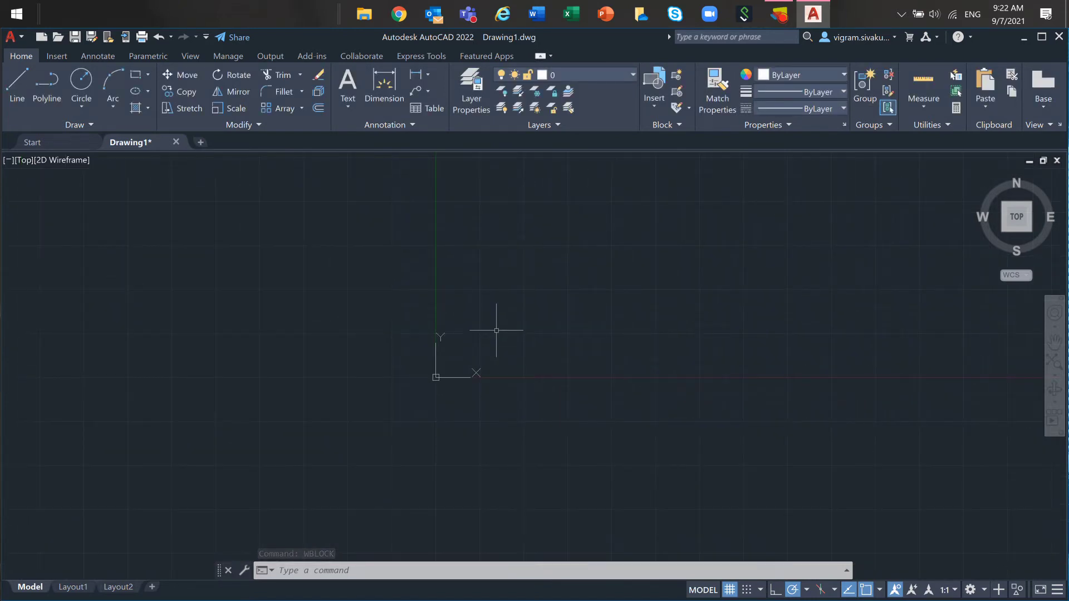
{"action": "scroll", "coordinate": [668, 246], "scroll_direction": "up", "scroll_amount": 3}
{"action": "key", "text": "Escape"}
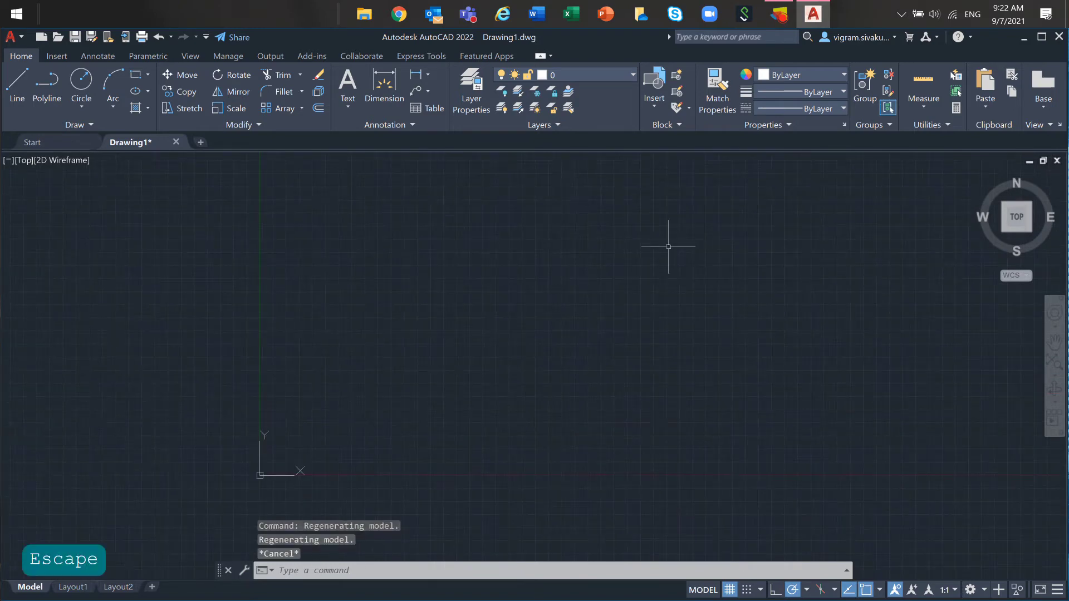
{"action": "type", "text": "REC"}
{"action": "key", "text": "space"}
{"action": "left_click", "coordinate": [666, 200]}
{"action": "left_click", "coordinate": [739, 266]}
{"action": "key", "text": "Escape"}
Step: Move the rectangle by its lower-left corner to a point just above and right of the origin
{"action": "left_click", "coordinate": [736, 334]}
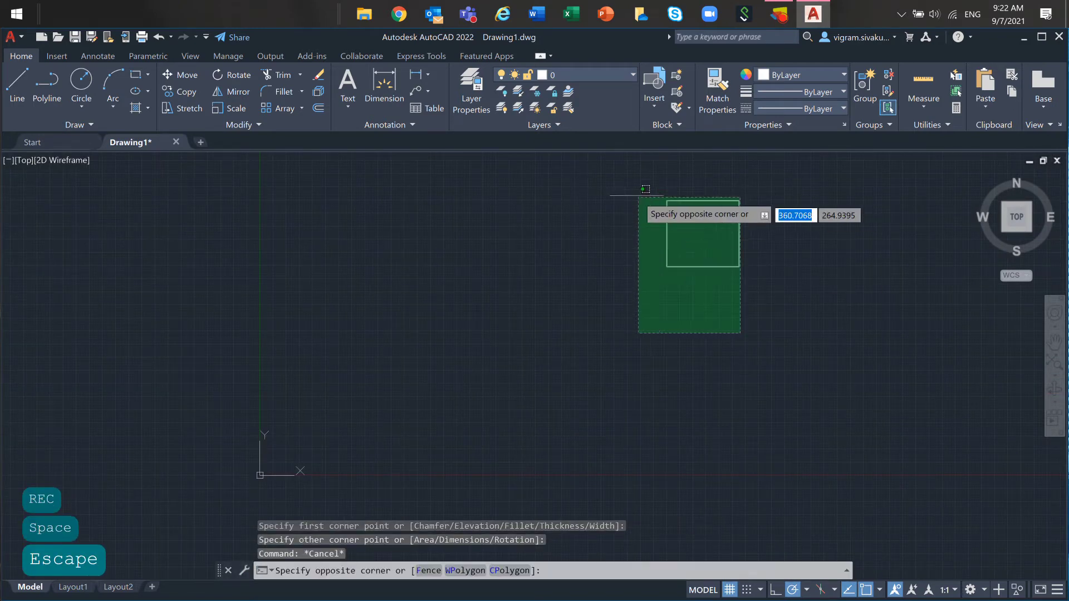
{"action": "left_click", "coordinate": [639, 198]}
{"action": "type", "text": "M"}
{"action": "key", "text": "space"}
{"action": "left_click", "coordinate": [667, 267]}
{"action": "scroll", "coordinate": [274, 468], "scroll_direction": "up", "scroll_amount": 5}
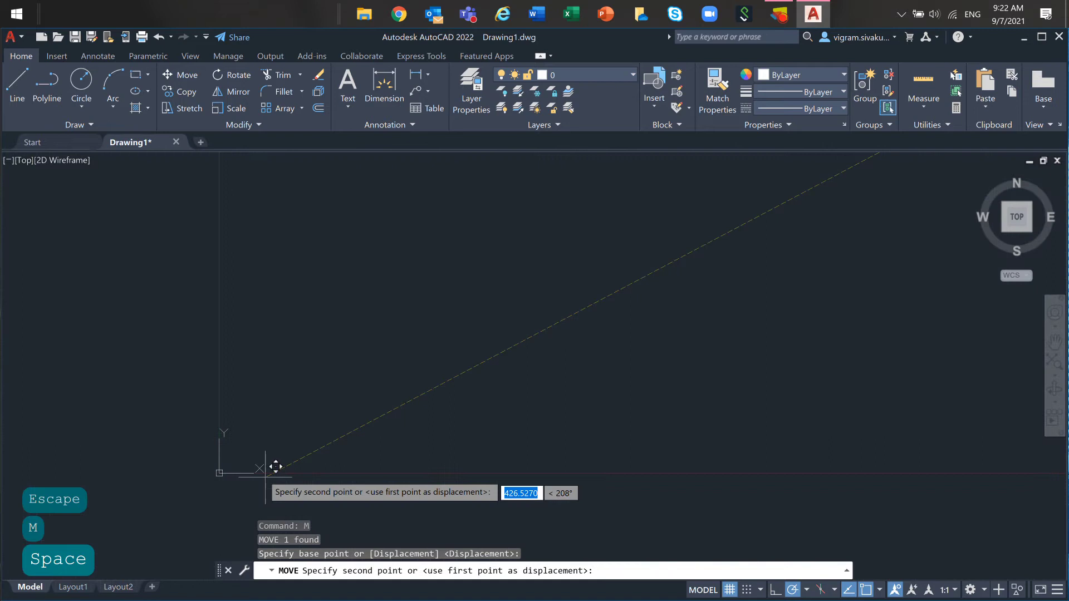
{"action": "key", "text": "Escape"}
{"action": "middle_click_drag", "start_coordinate": [417, 350], "coordinate": [518, 360]}
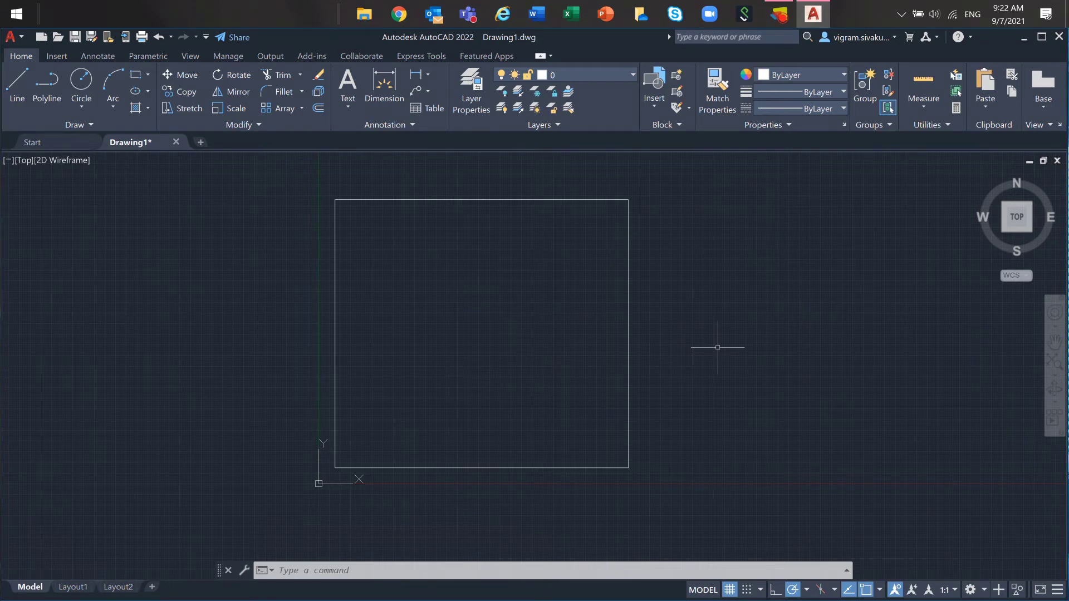
Step: Run the BREP command on all objects in the drawing
{"action": "type", "text": "BREP"}
{"action": "key", "text": "Return"}
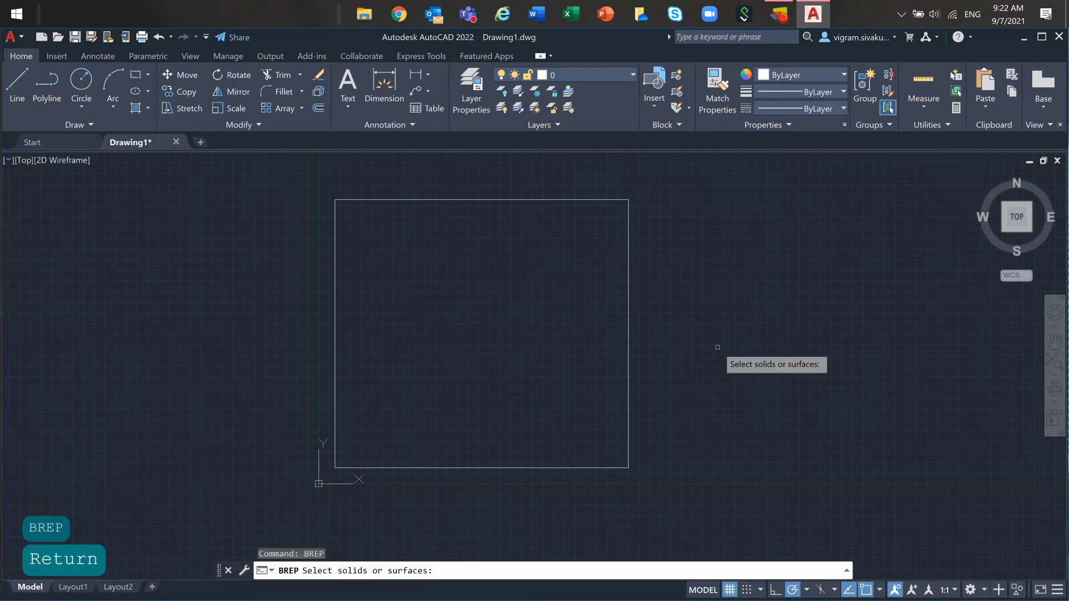
{"action": "type", "text": "ALL"}
{"action": "key", "text": "Return"}
{"action": "key", "text": "Return"}
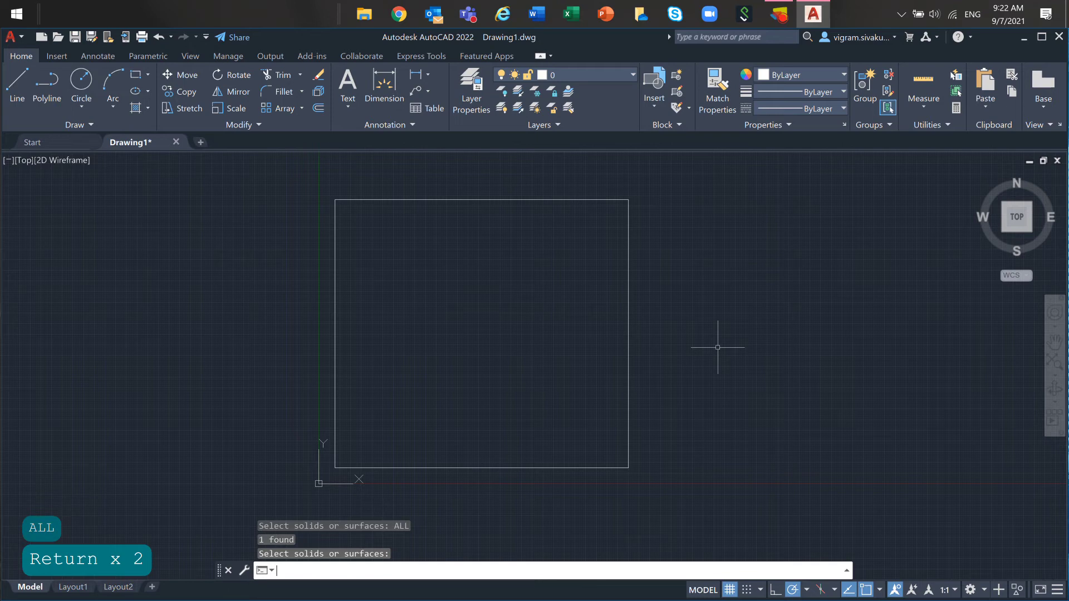
Step: Set the SOLIDHIST system variable to 0
{"action": "type", "text": "SOLID"}
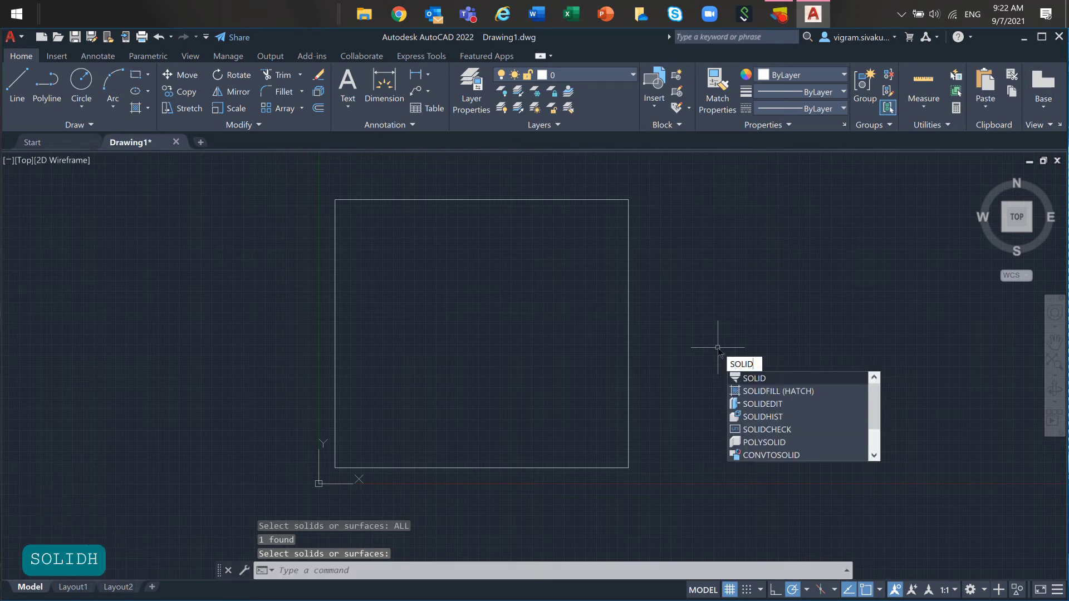
{"action": "type", "text": "HIST"}
{"action": "key", "text": "Return"}
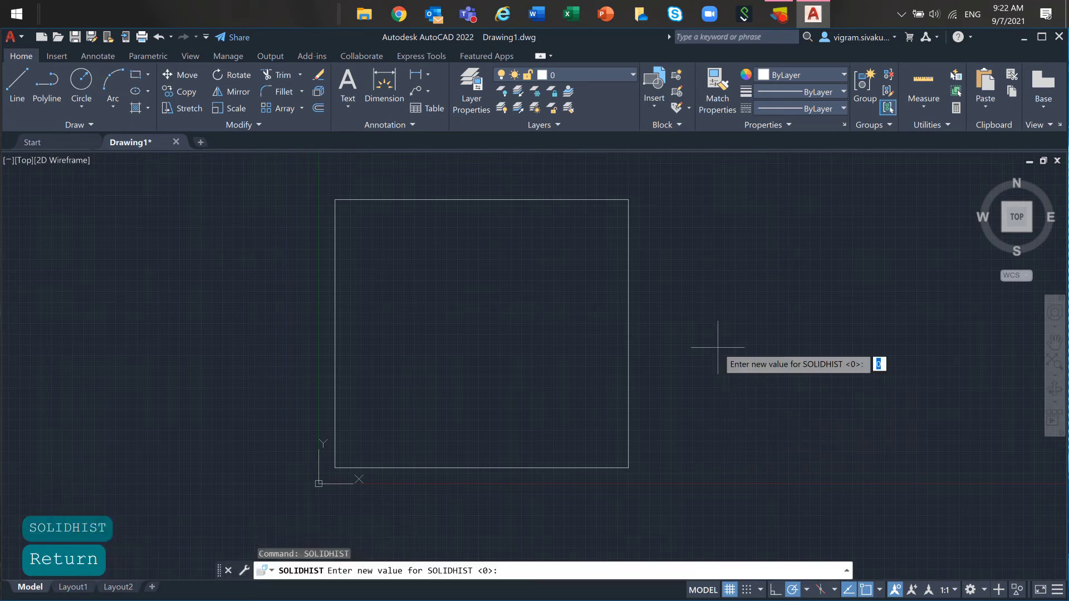
{"action": "type", "text": "0"}
{"action": "key", "text": "Return"}
{"action": "type", "text": "SOLIDHIST"}
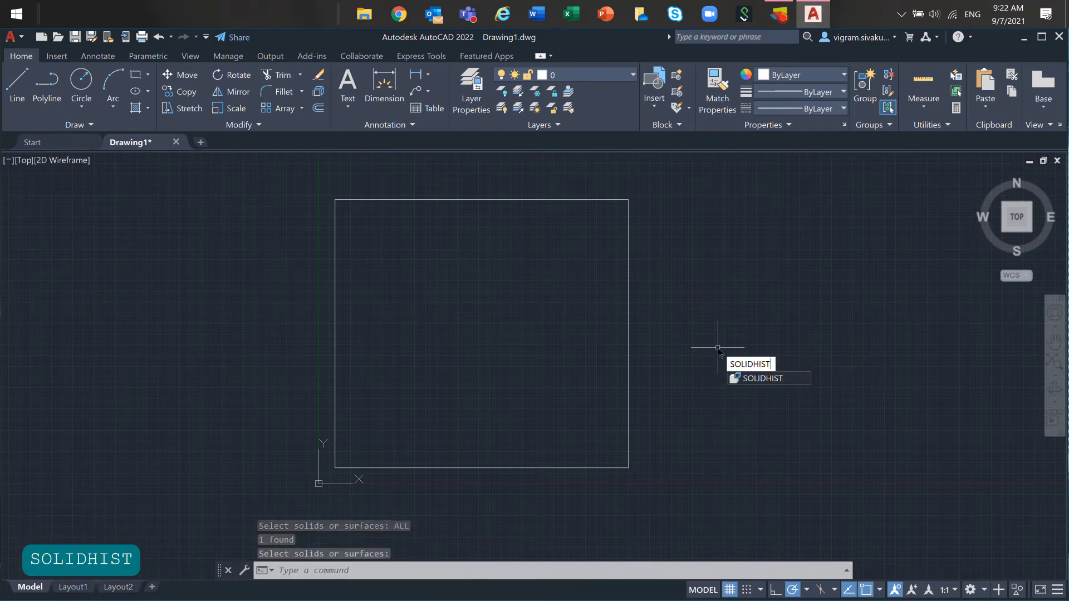
{"action": "key", "text": "Return"}
{"action": "type", "text": "0"}
{"action": "key", "text": "Return"}
Step: Select all objects, examine the polyline's properties for a Fit/Smooth setting and close the Properties palette
{"action": "key", "text": "ctrl+a"}
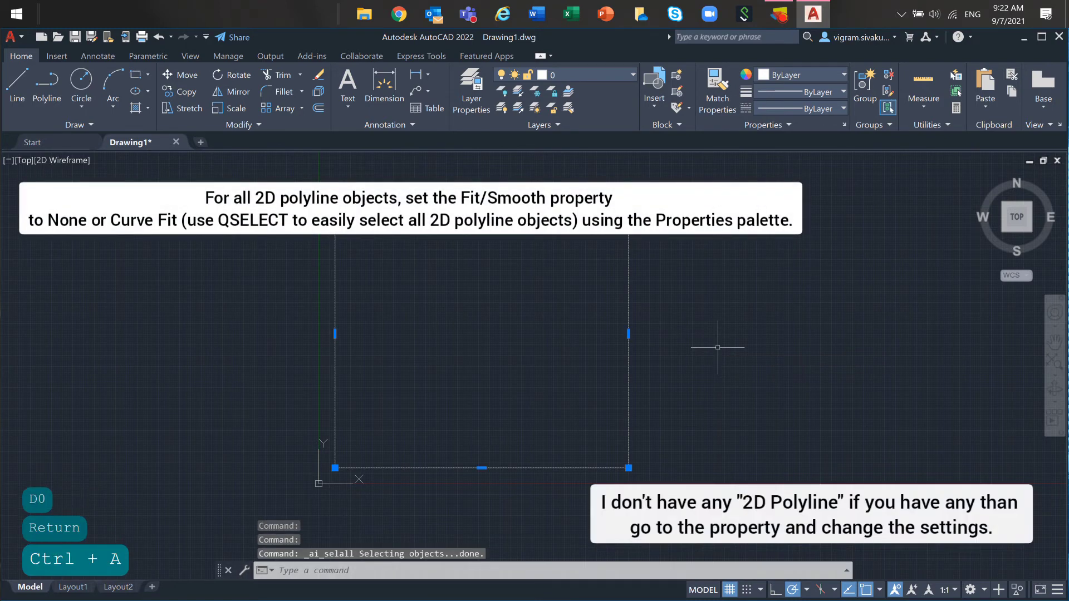
{"action": "right_click", "coordinate": [767, 299]}
{"action": "left_click", "coordinate": [813, 585]}
{"action": "right_click", "coordinate": [724, 241]}
{"action": "left_click", "coordinate": [762, 518]}
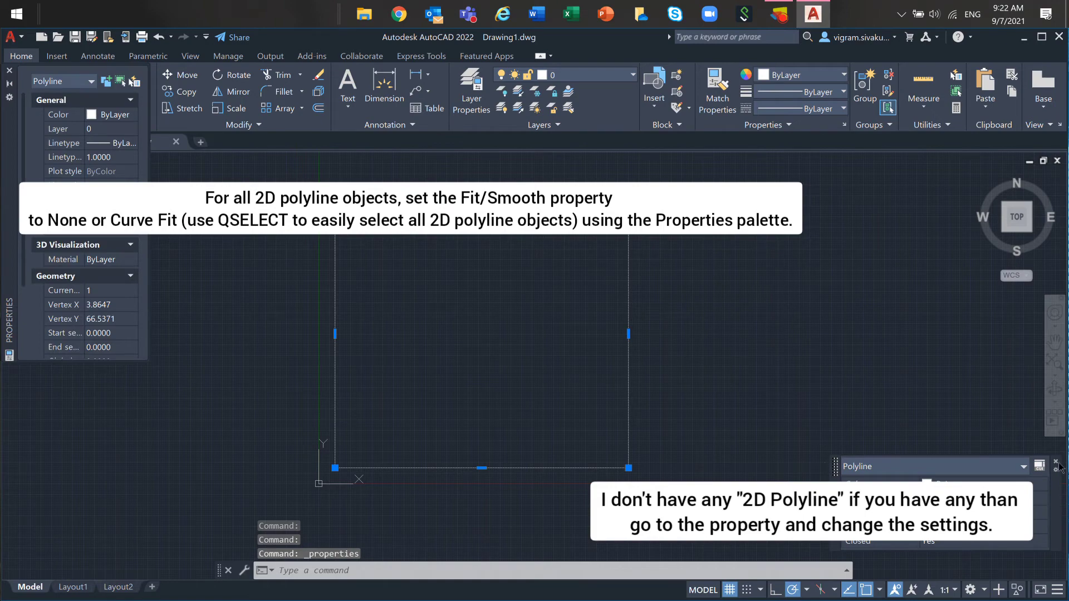
{"action": "left_click_drag", "start_coordinate": [10, 205], "coordinate": [787, 336]}
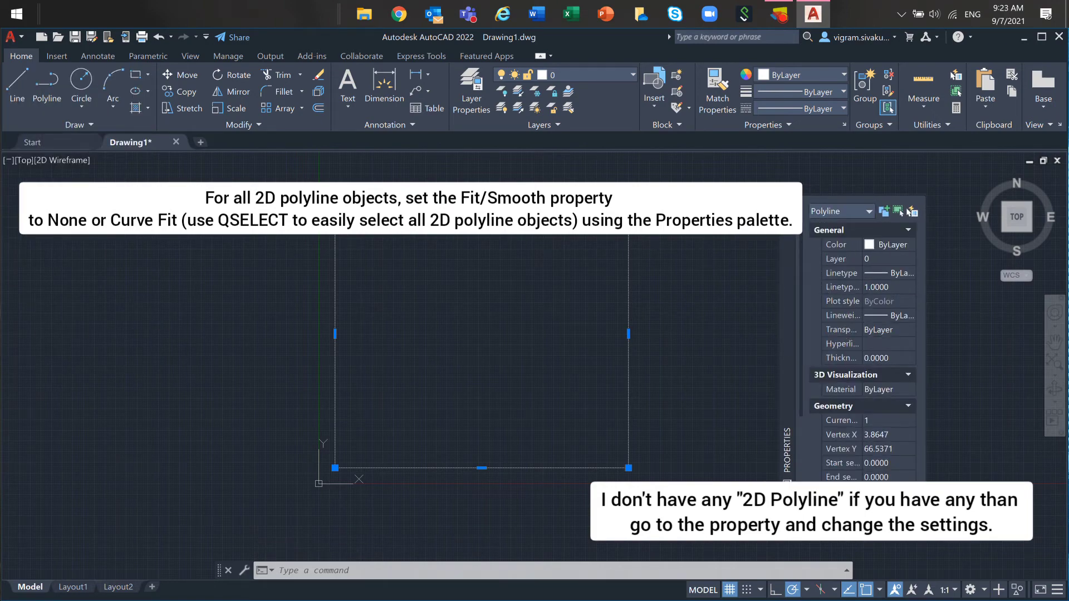
{"action": "left_click", "coordinate": [787, 207]}
Step: Set the DEMANDLOAD system variable to 0
{"action": "type", "text": "DEMANDLOAD"}
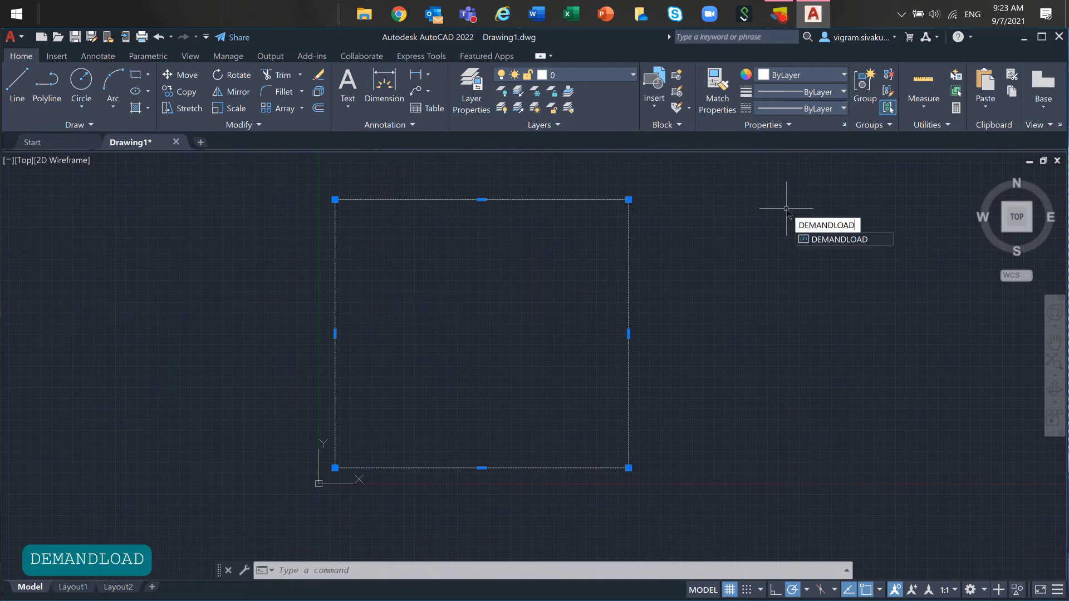
{"action": "key", "text": "Return"}
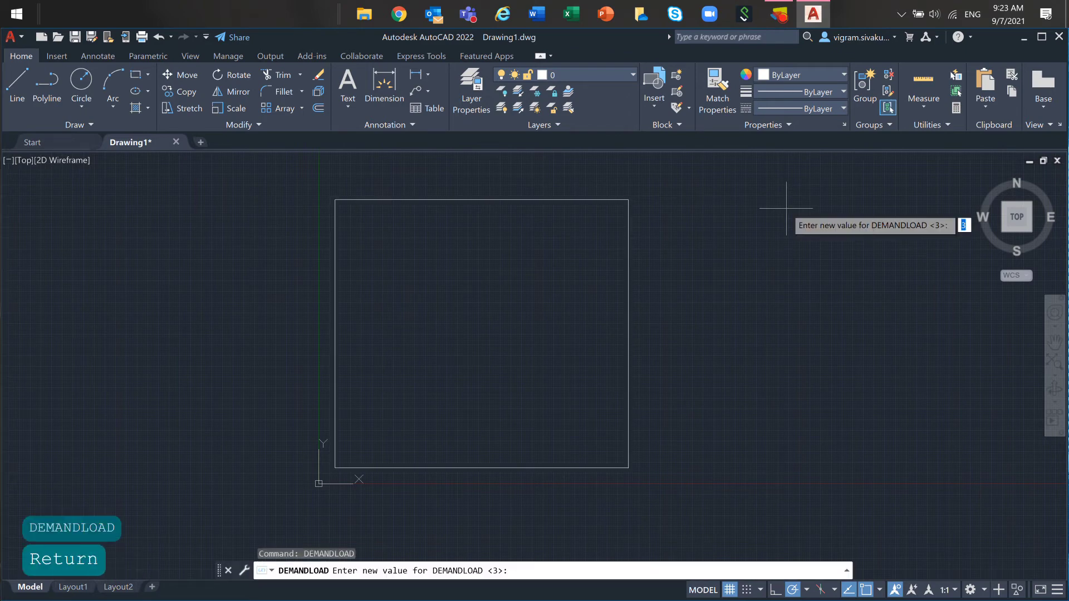
{"action": "type", "text": "0"}
{"action": "key", "text": "Return"}
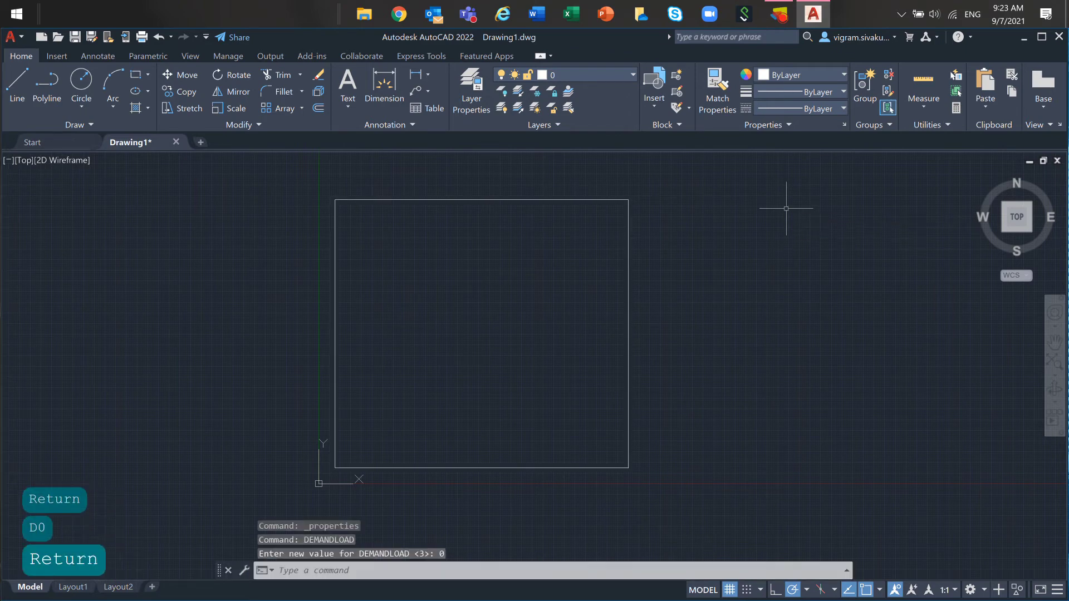
Step: Set the DEMANDLOAD system variable to 3
{"action": "type", "text": "DEMANDLOAD"}
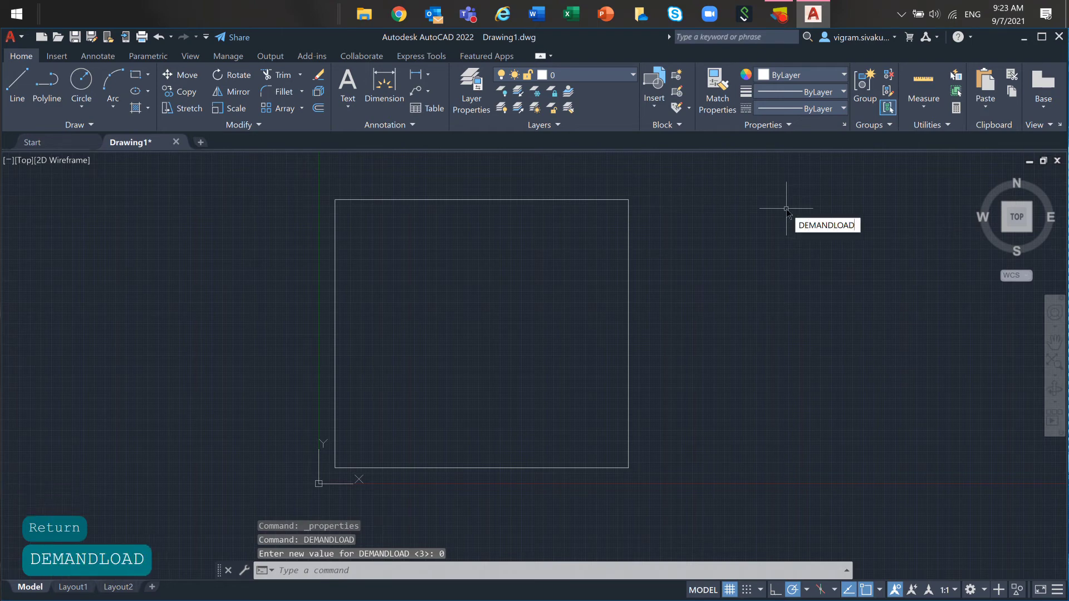
{"action": "key", "text": "Return"}
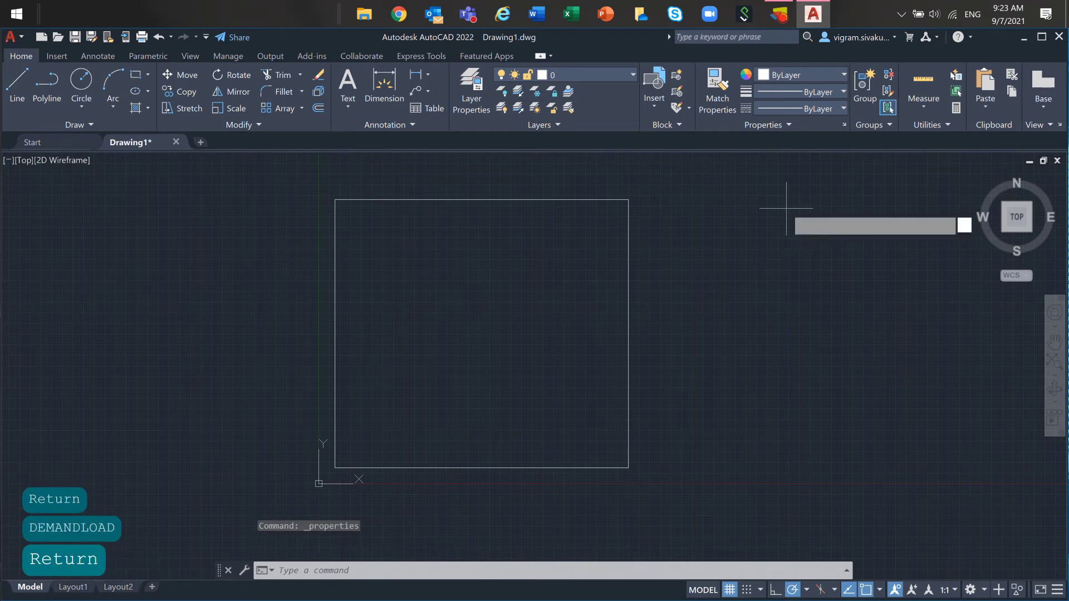
{"action": "type", "text": "3"}
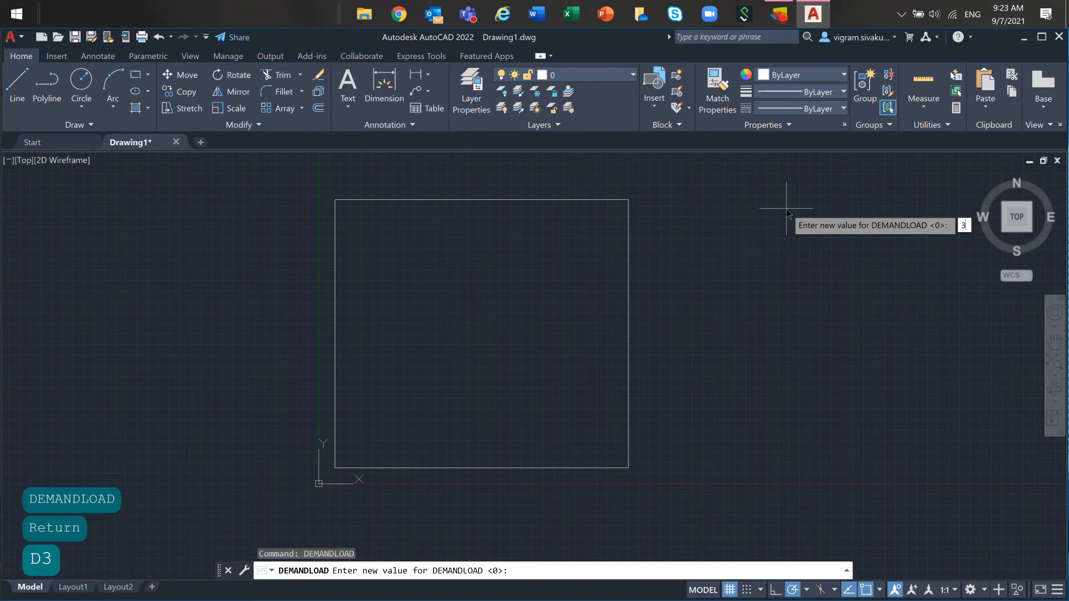
{"action": "key", "text": "Return"}
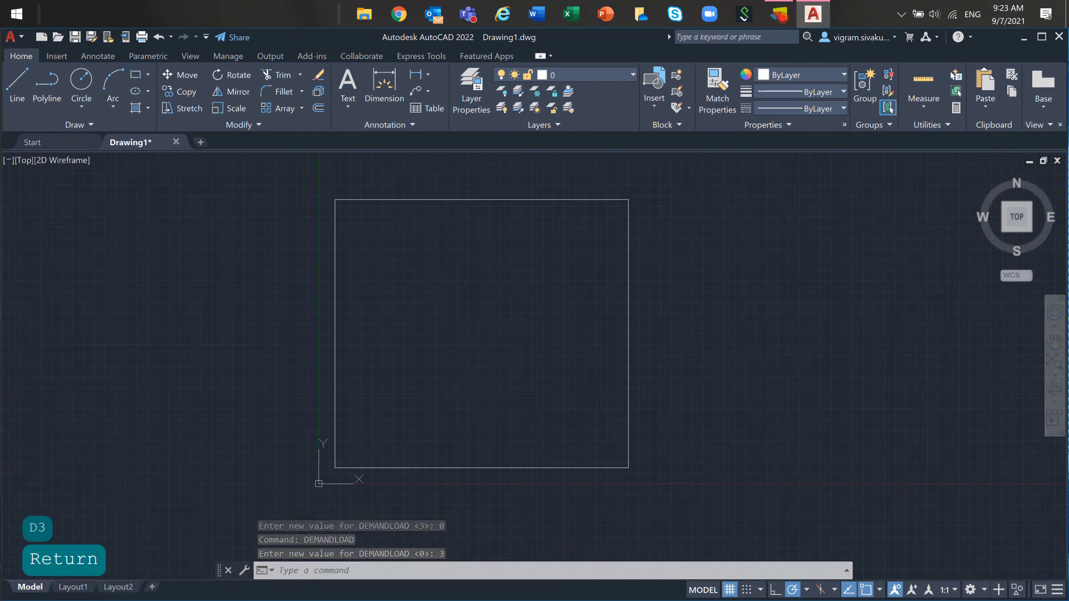
Step: View Layout1 and Layout2 and return to model space
{"action": "left_click", "coordinate": [72, 587]}
{"action": "left_click", "coordinate": [114, 587]}
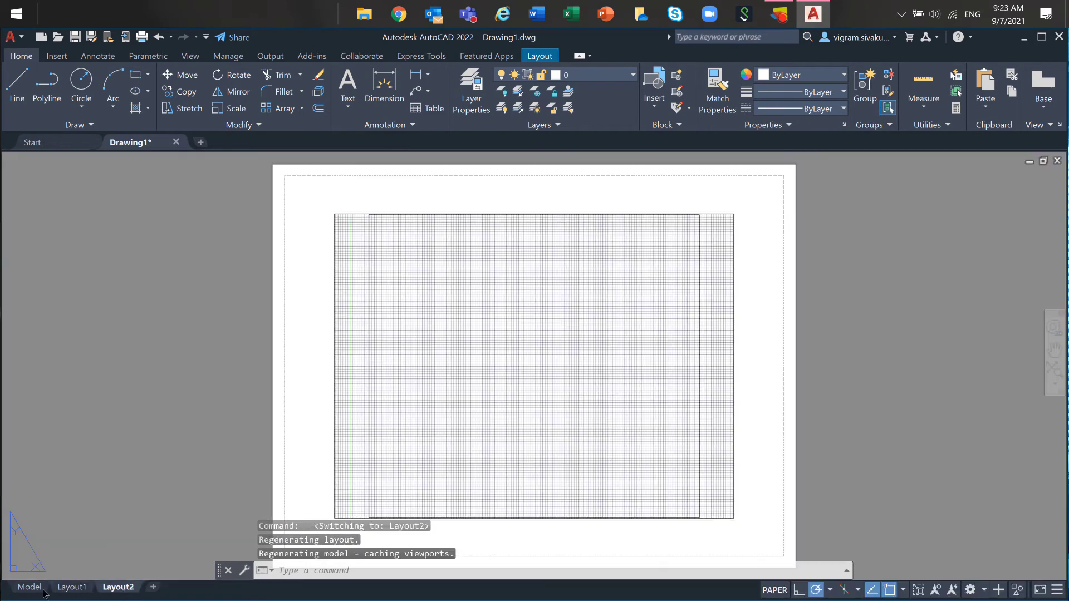
{"action": "left_click", "coordinate": [30, 587]}
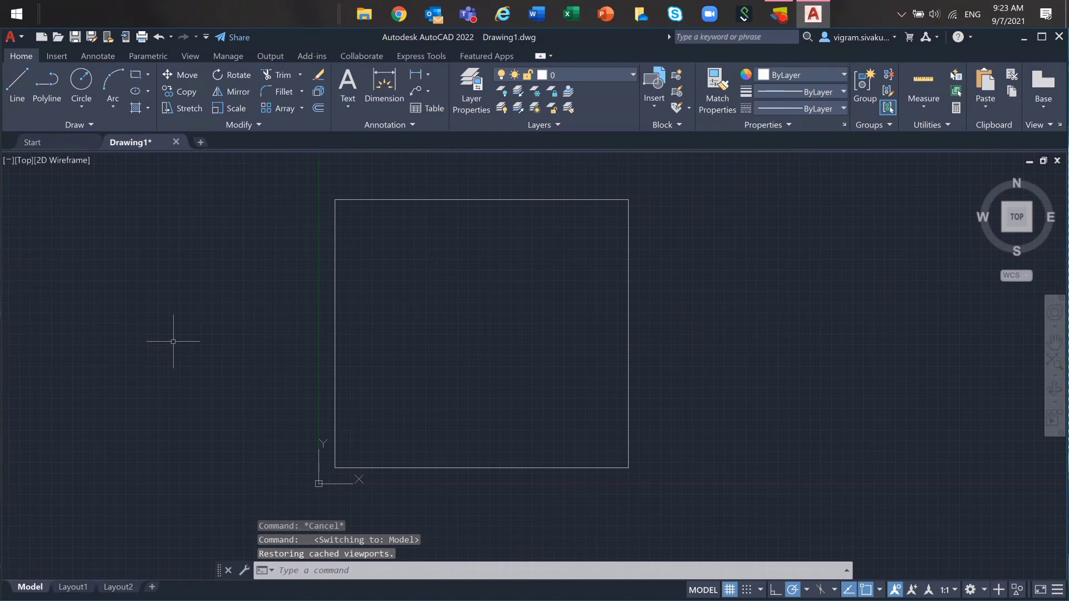
Step: Set the FIELDEVAL system variable to 0
{"action": "type", "text": "F"}
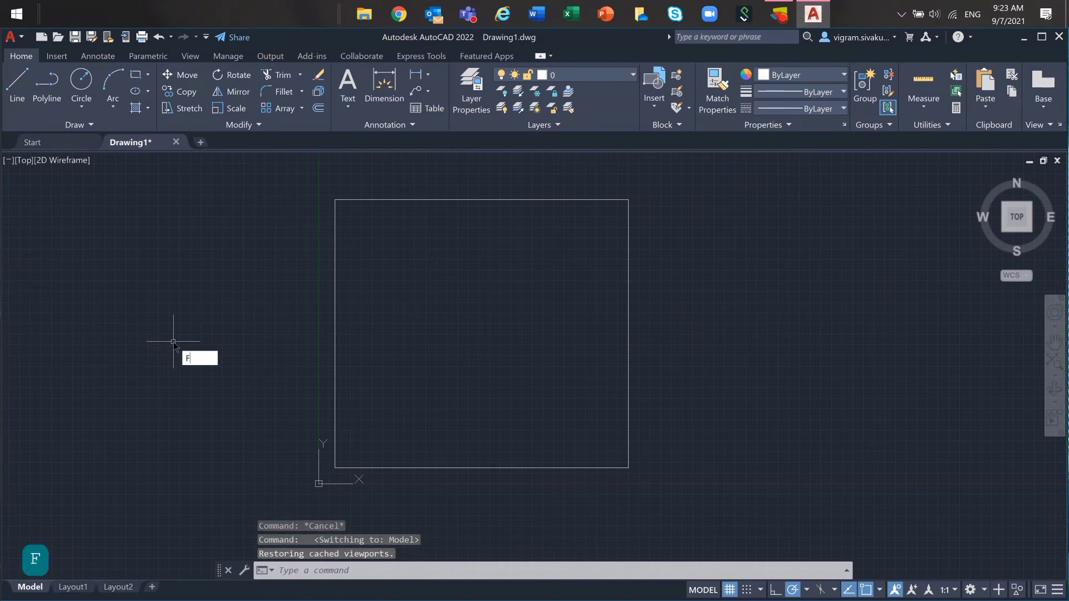
{"action": "type", "text": "IEL"}
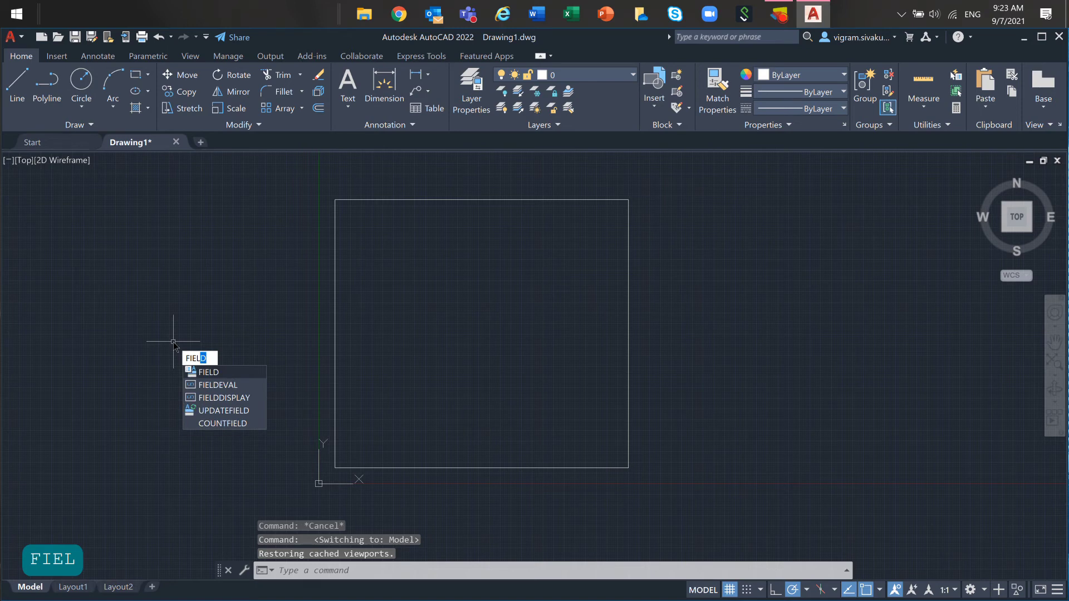
{"action": "type", "text": "DEV"}
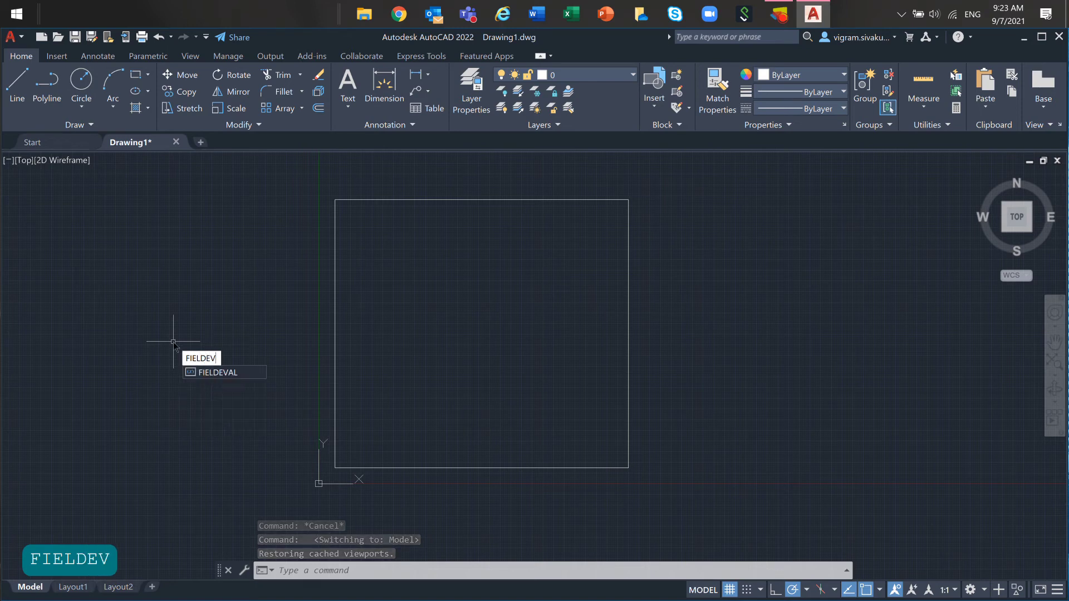
{"action": "type", "text": "A"}
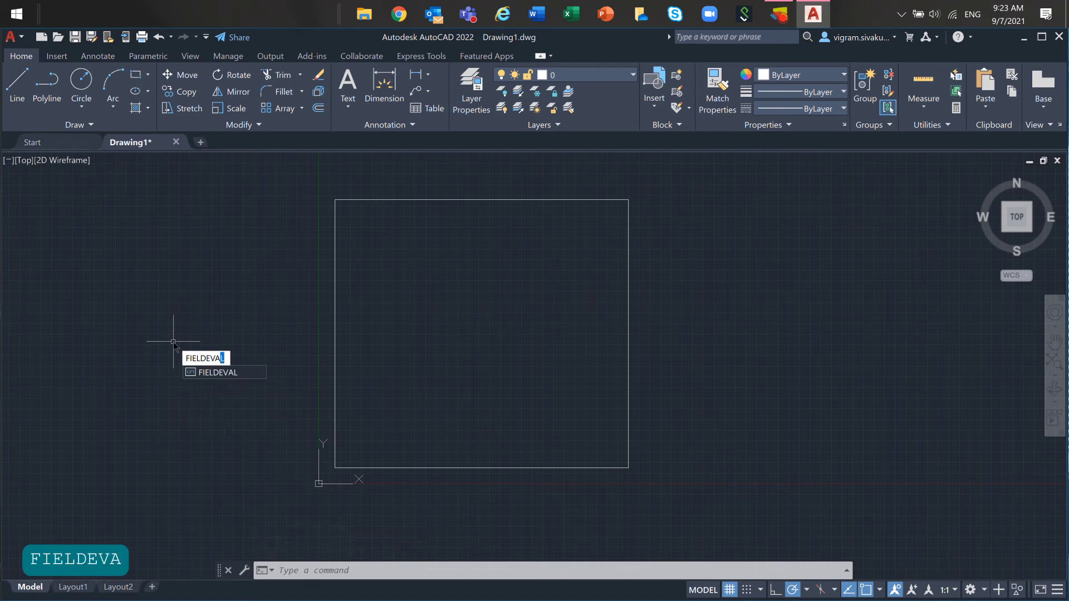
{"action": "key", "text": "Return"}
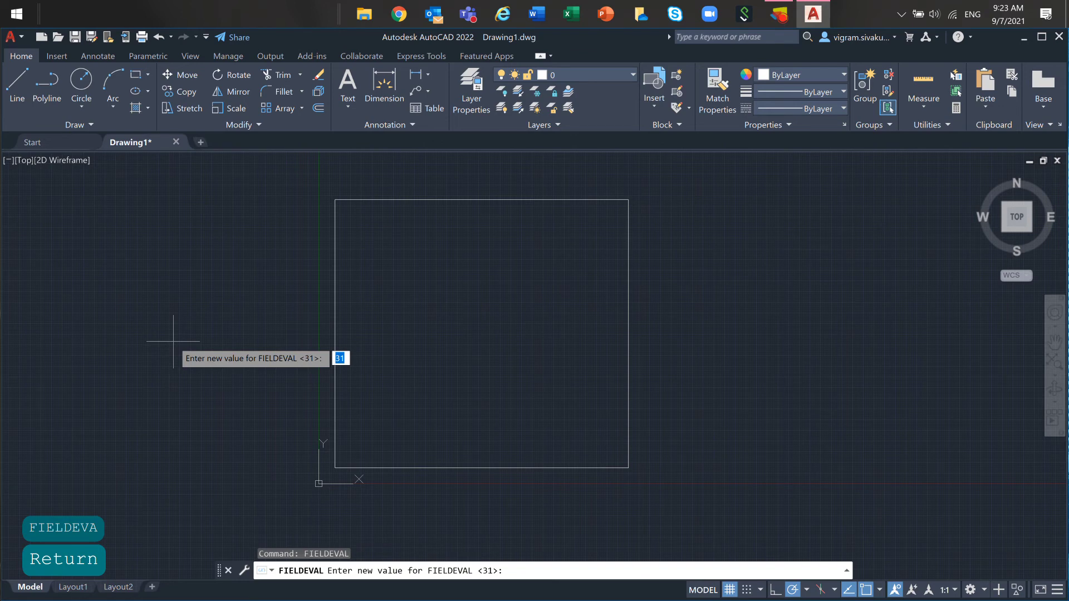
{"action": "type", "text": "0"}
{"action": "key", "text": "Return"}
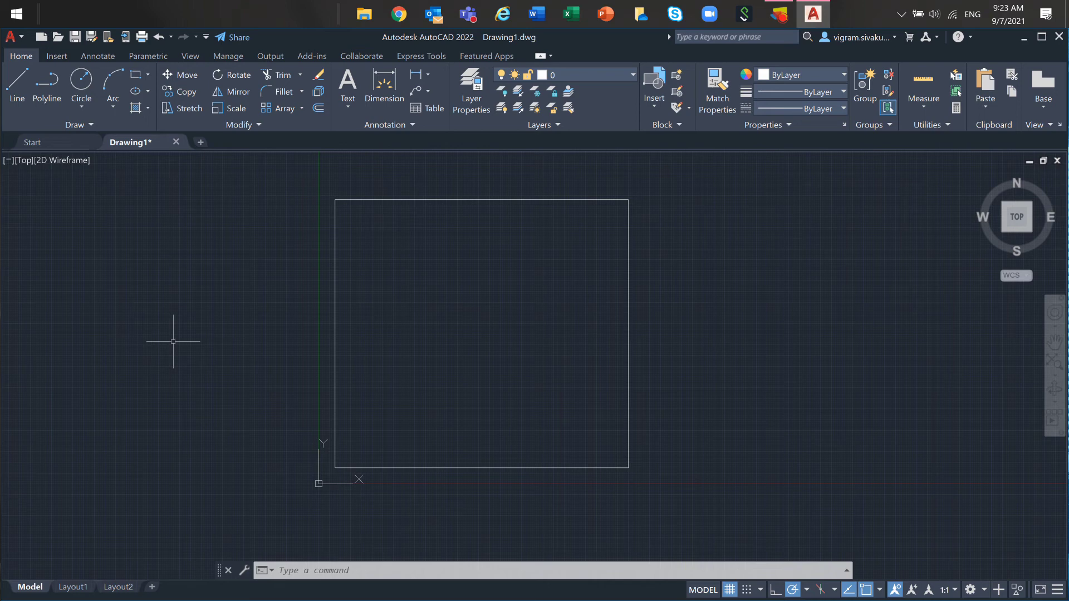
Step: Run Overkill on all objects to remove duplicate and overlapping geometry with the default settings
{"action": "type", "text": "ALL"}
{"action": "key", "text": "Return"}
{"action": "key", "text": "Return"}
{"action": "key", "text": "Return"}
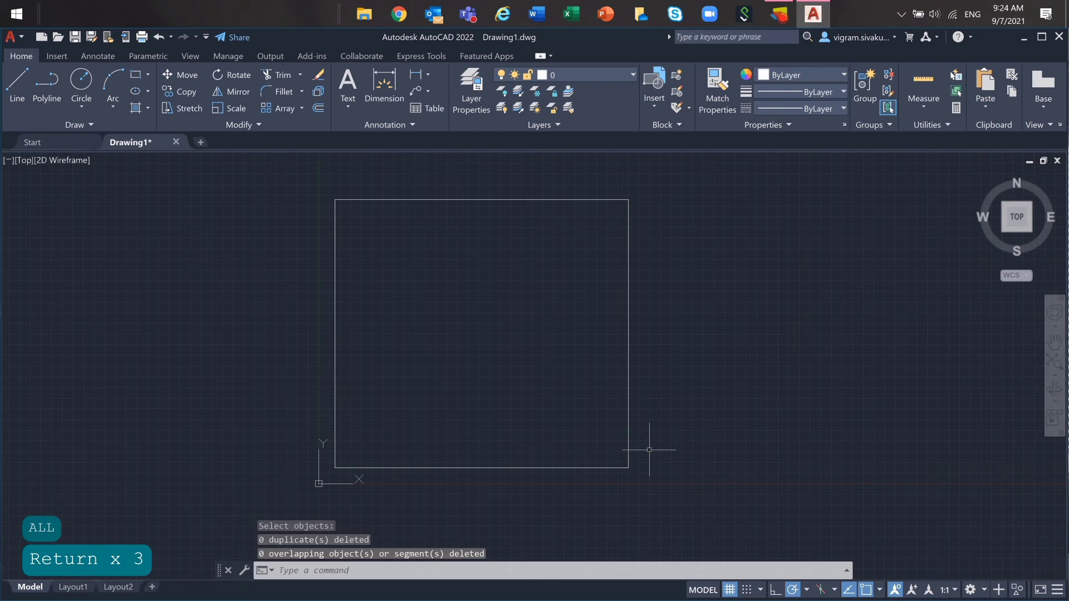
Step: Look at the drawing file selection for inserting a block through INSERT, and close it and the Blocks palette without inserting
{"action": "type", "text": "INSERT"}
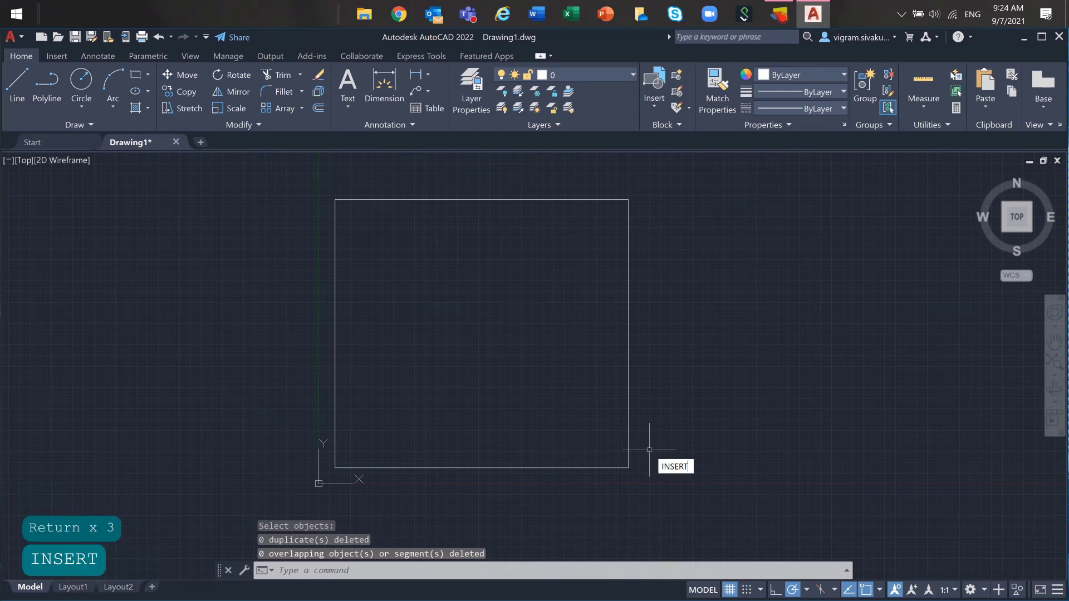
{"action": "key", "text": "Return"}
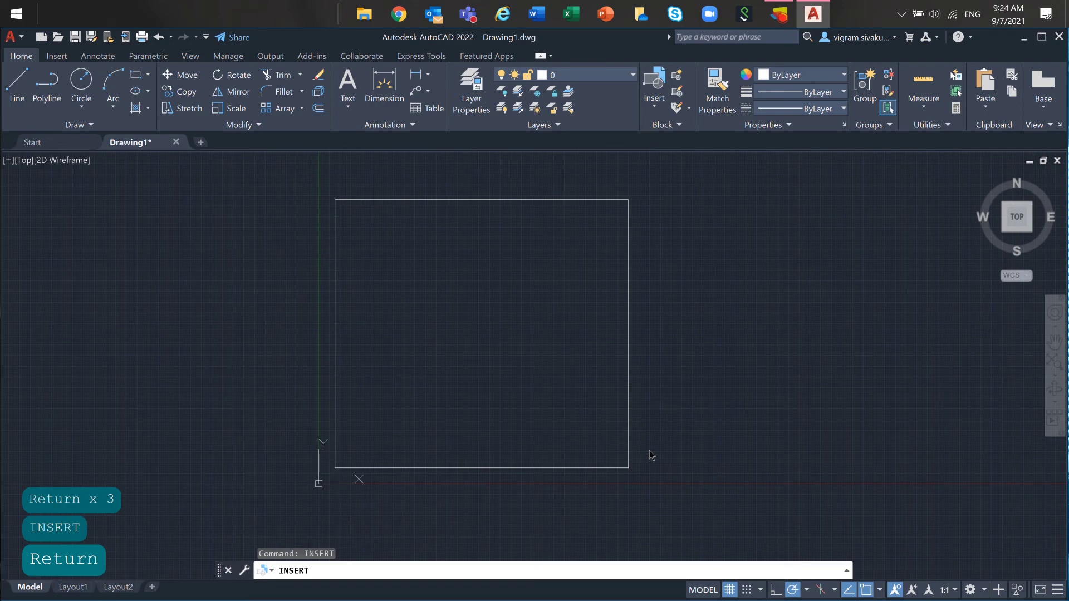
{"action": "left_click_drag", "start_coordinate": [1057, 278], "coordinate": [948, 245]}
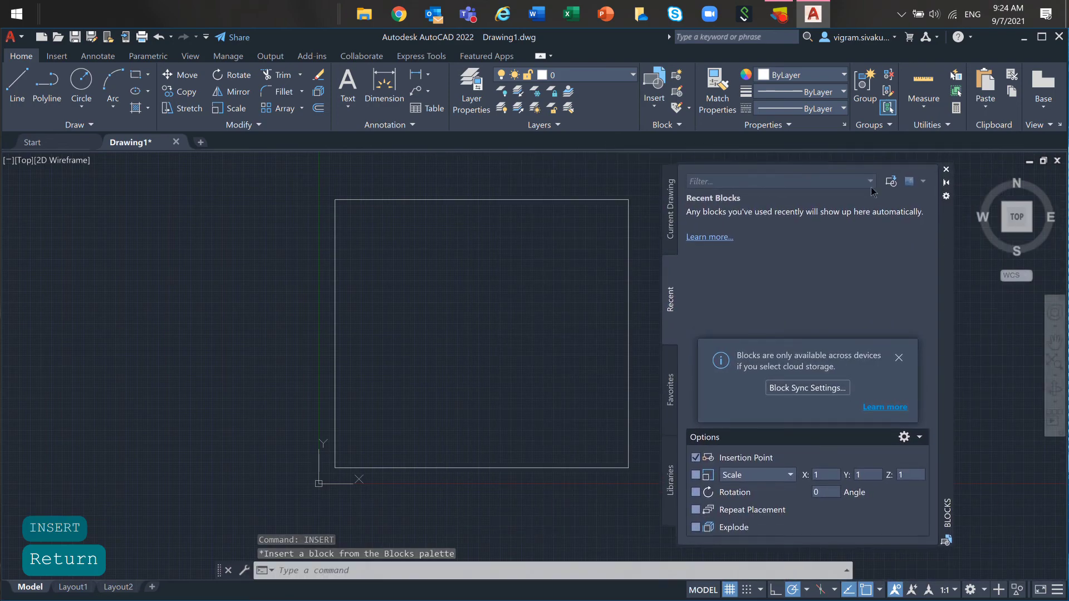
{"action": "left_click", "coordinate": [892, 183]}
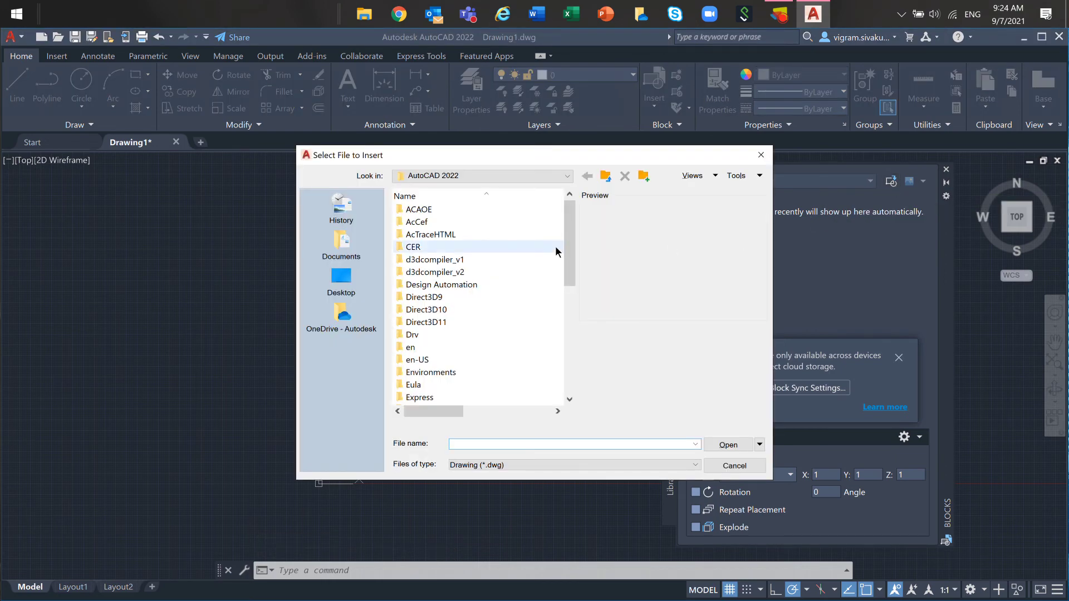
{"action": "left_click", "coordinate": [758, 155]}
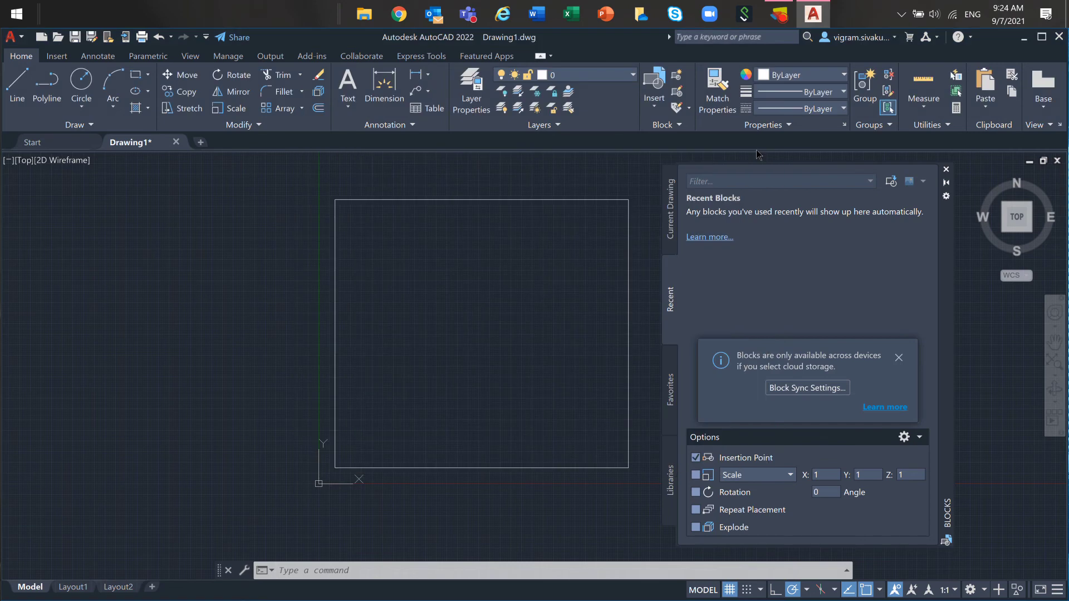
{"action": "left_click", "coordinate": [945, 170]}
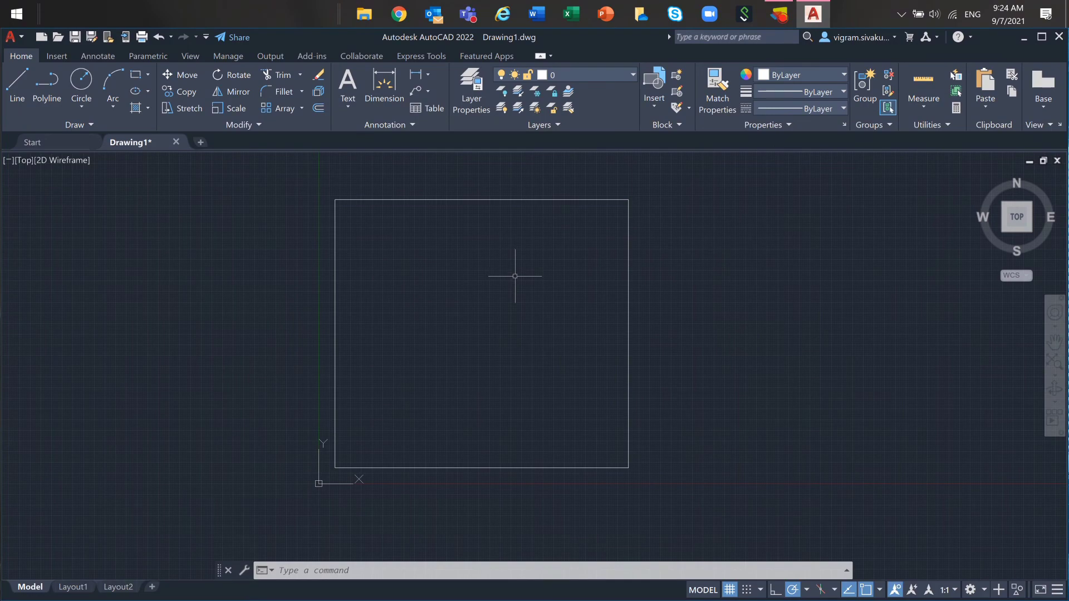
Step: Examine the file formats offered by SAVEAS, keep AutoCAD 2018 Drawing (*.dwg) chosen and cancel without saving
{"action": "type", "text": "SAVEAS"}
{"action": "key", "text": "Return"}
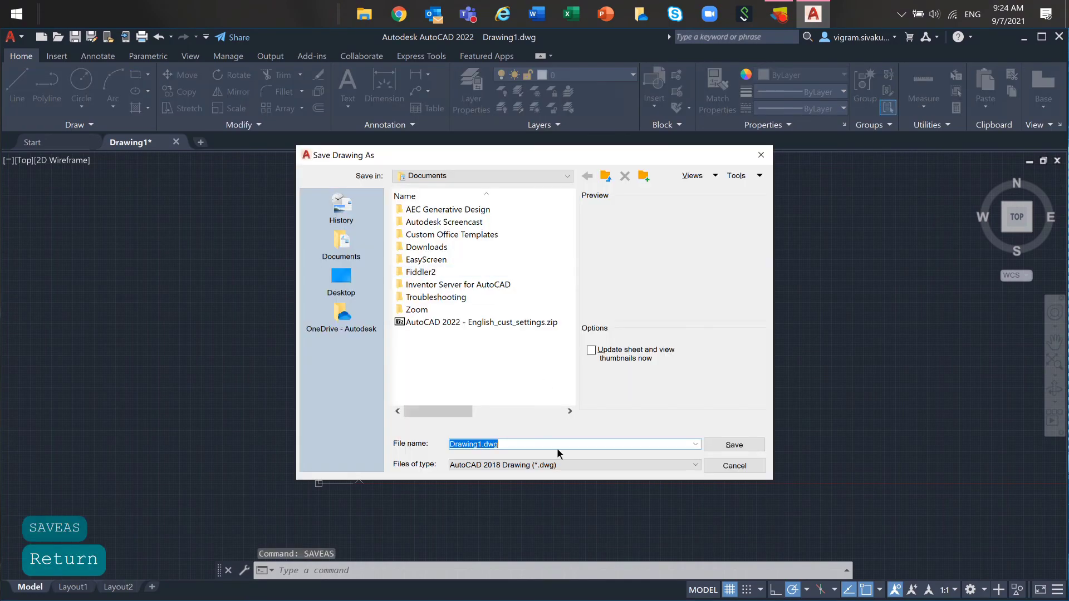
{"action": "left_click", "coordinate": [559, 463]}
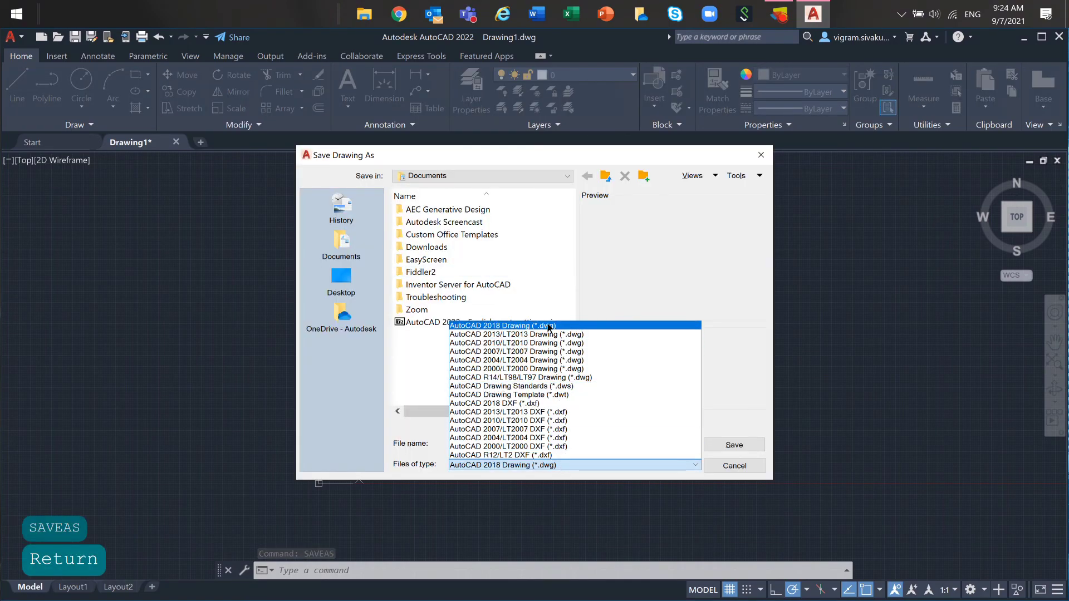
{"action": "left_click", "coordinate": [549, 326]}
{"action": "key", "text": "ctrl"}
{"action": "key", "text": "Escape"}
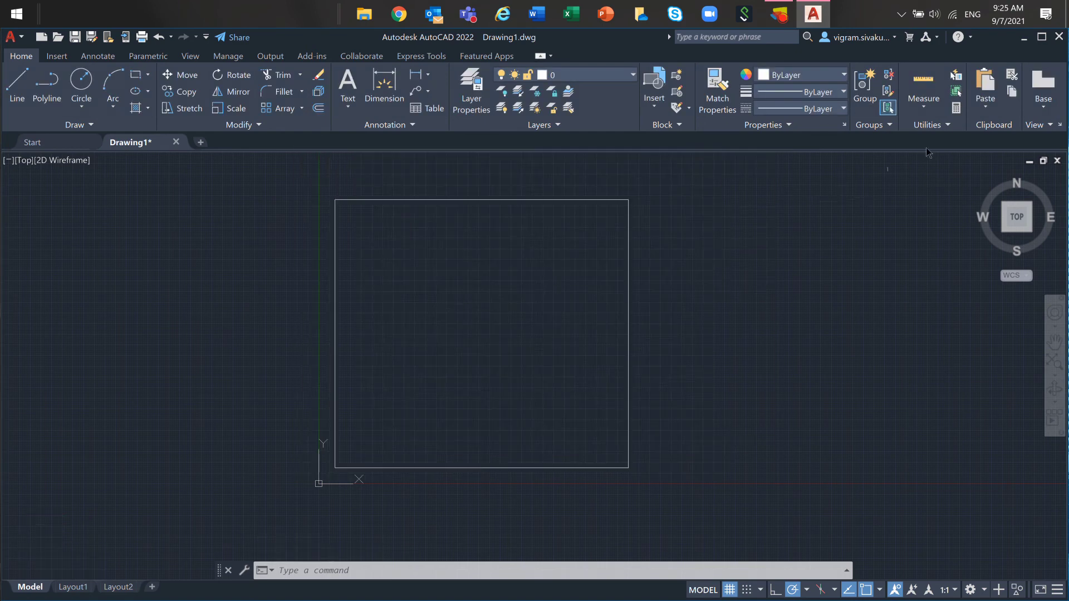
Step: View the available paste options, including Paste Special, and leave them without pasting anything
{"action": "left_click", "coordinate": [984, 106]}
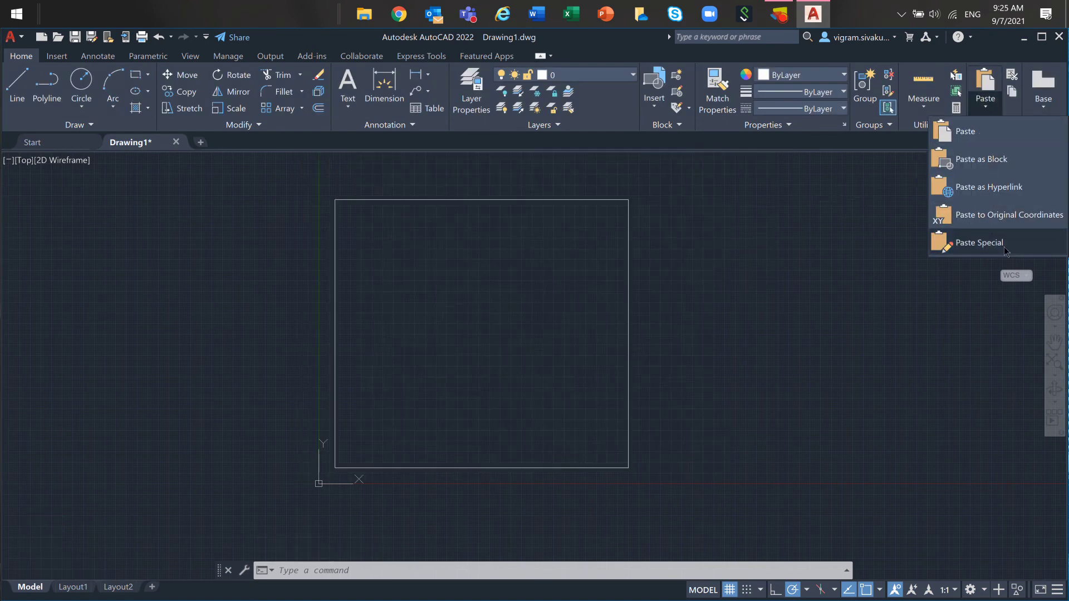
{"action": "key", "text": "ctrl"}
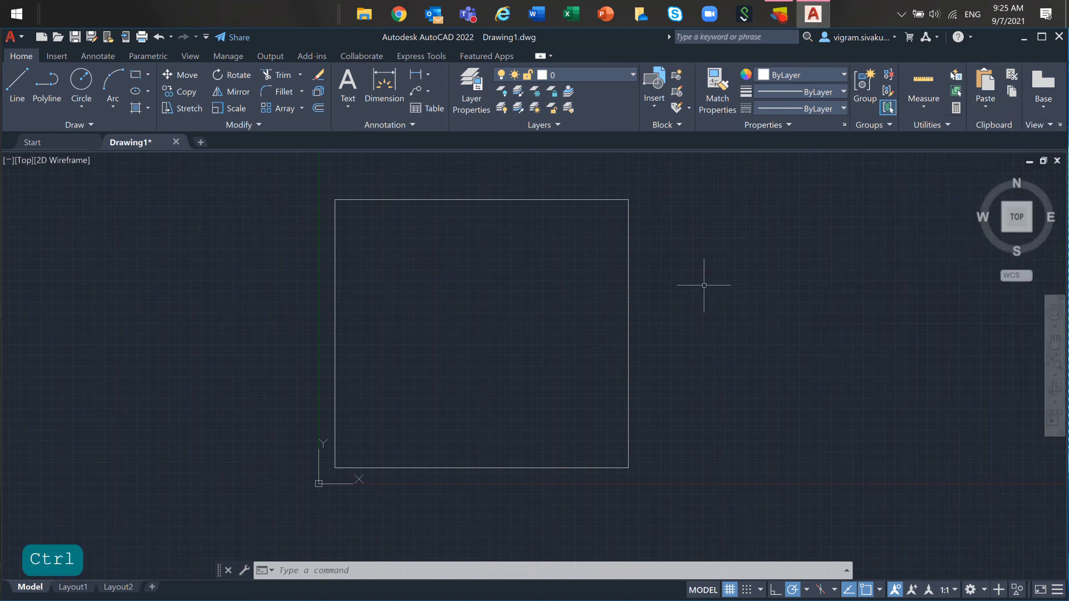
{"action": "key", "text": "Escape"}
Step: Try to combine all objects in the drawing with the UNION command
{"action": "type", "text": "U"}
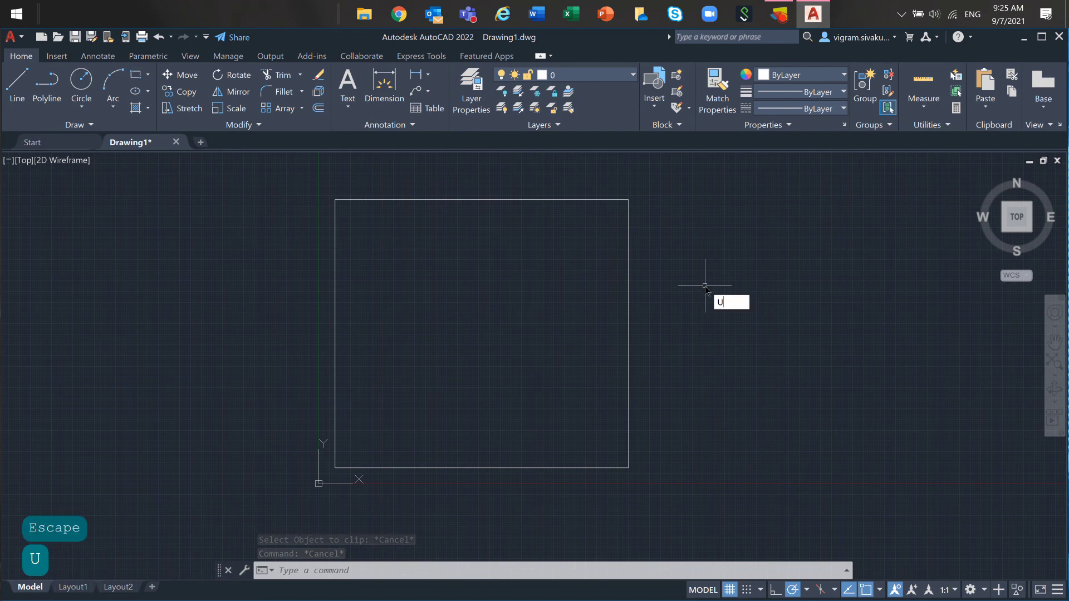
{"action": "type", "text": "NION"}
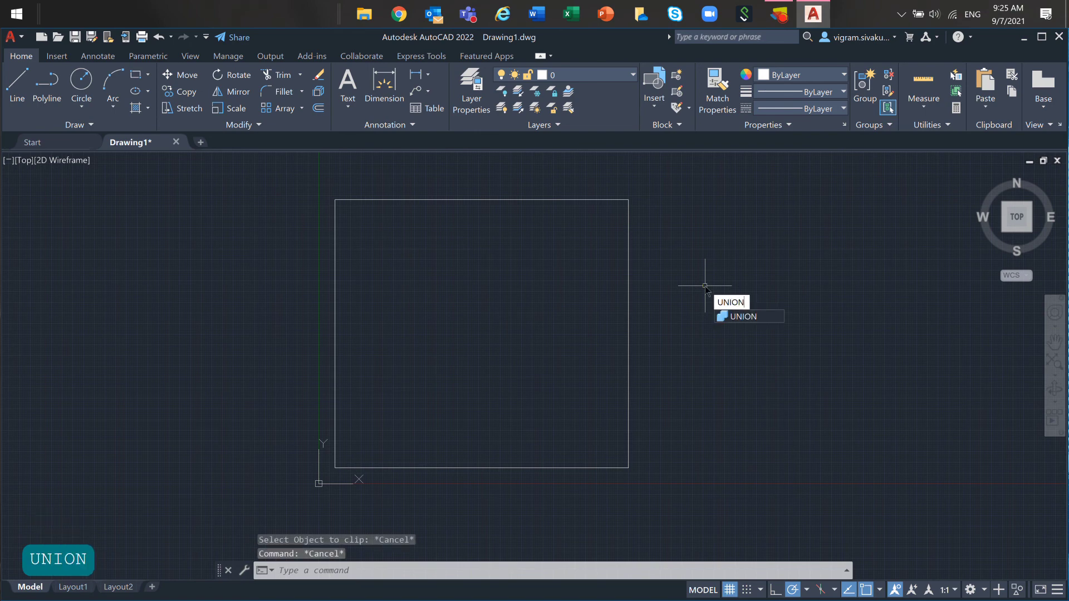
{"action": "key", "text": "Return"}
{"action": "type", "text": "ALL"}
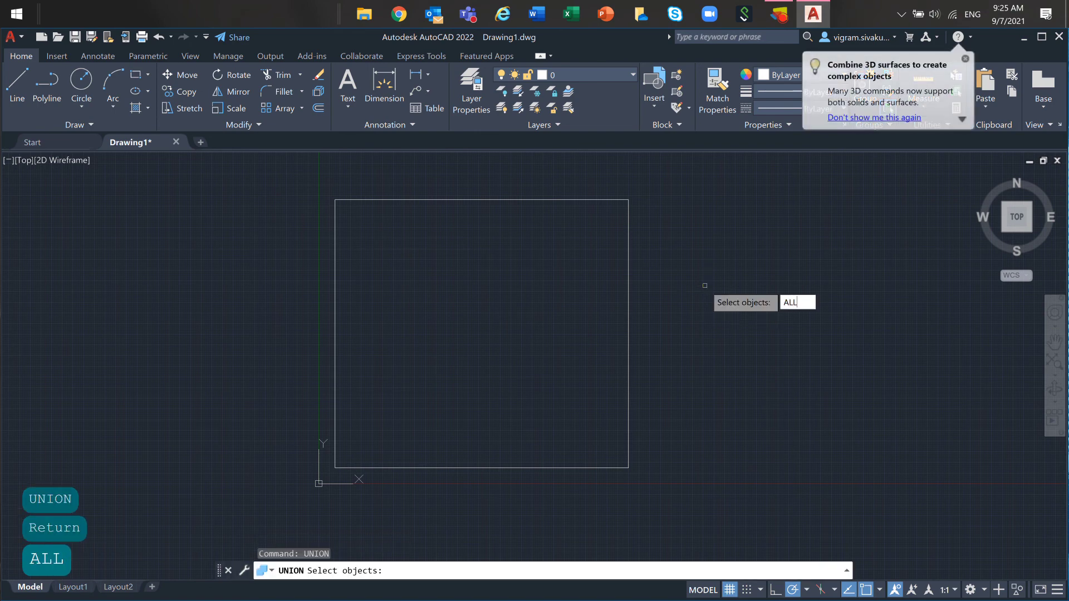
{"action": "key", "text": "Return"}
{"action": "key", "text": "Return"}
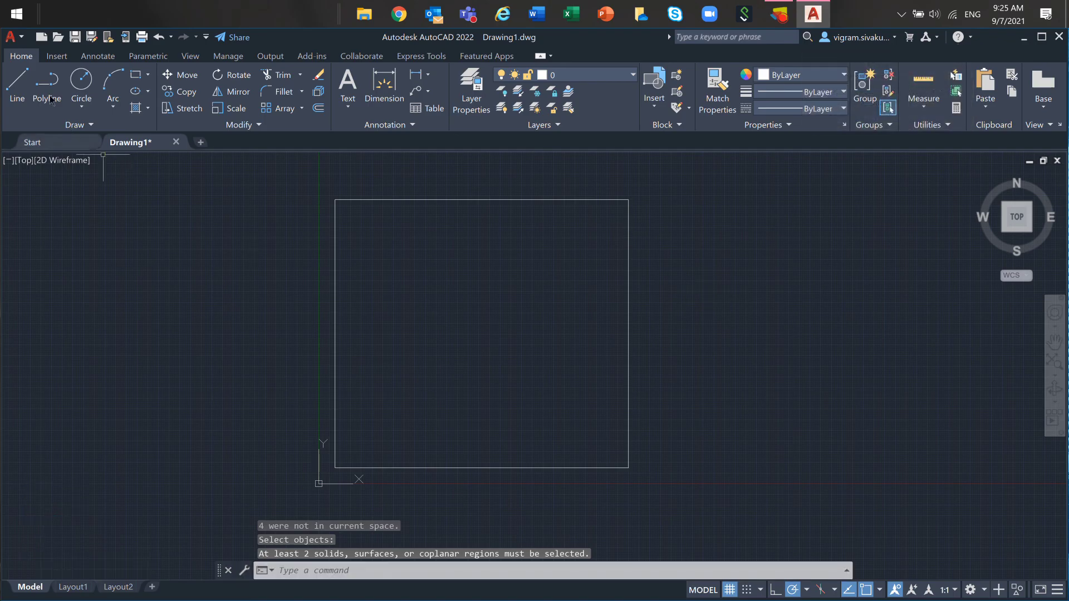
Step: Examine the plot style tables in the folder opened by Manage Plot Styles, close the folder and minimize AutoCAD
{"action": "left_click", "coordinate": [10, 36]}
{"action": "mouse_move", "coordinate": [89, 341]}
{"action": "scroll", "coordinate": [181, 345], "scroll_direction": "down", "scroll_amount": 3}
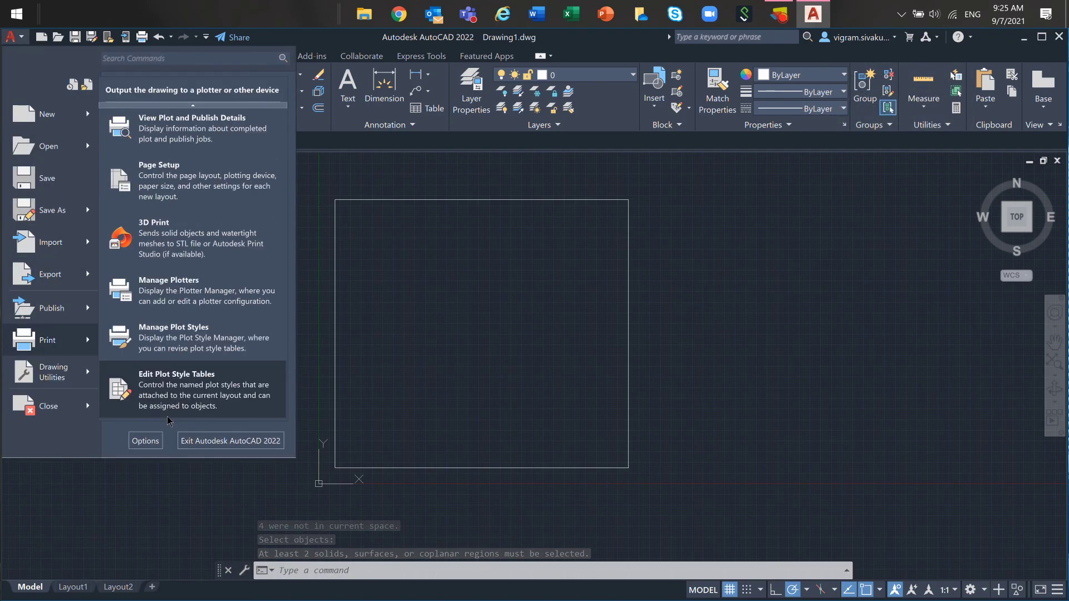
{"action": "left_click", "coordinate": [180, 348]}
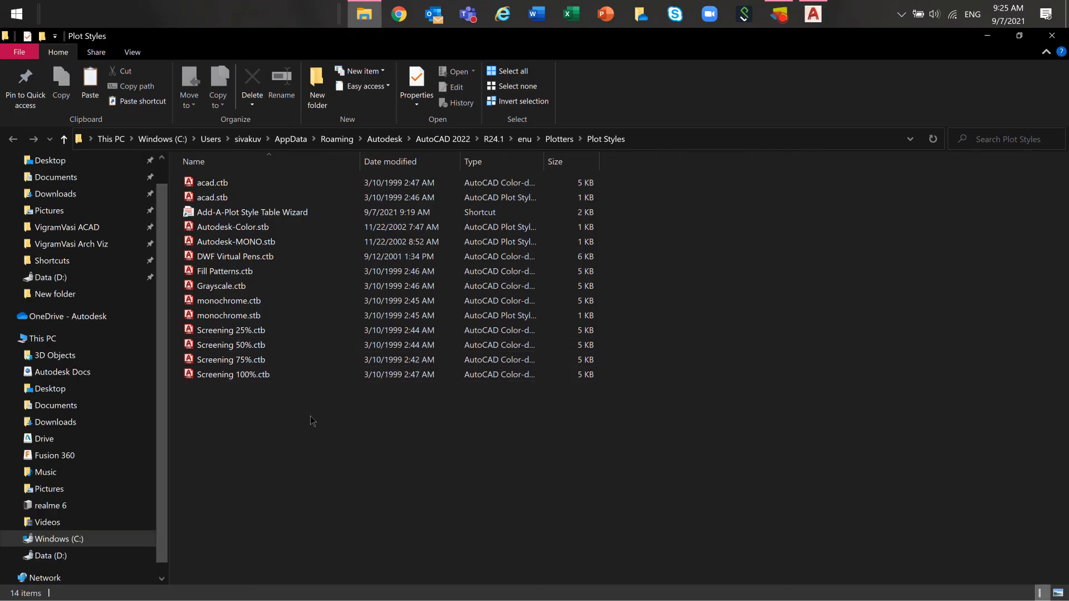
{"action": "left_click", "coordinate": [1052, 35]}
{"action": "left_click", "coordinate": [1024, 38]}
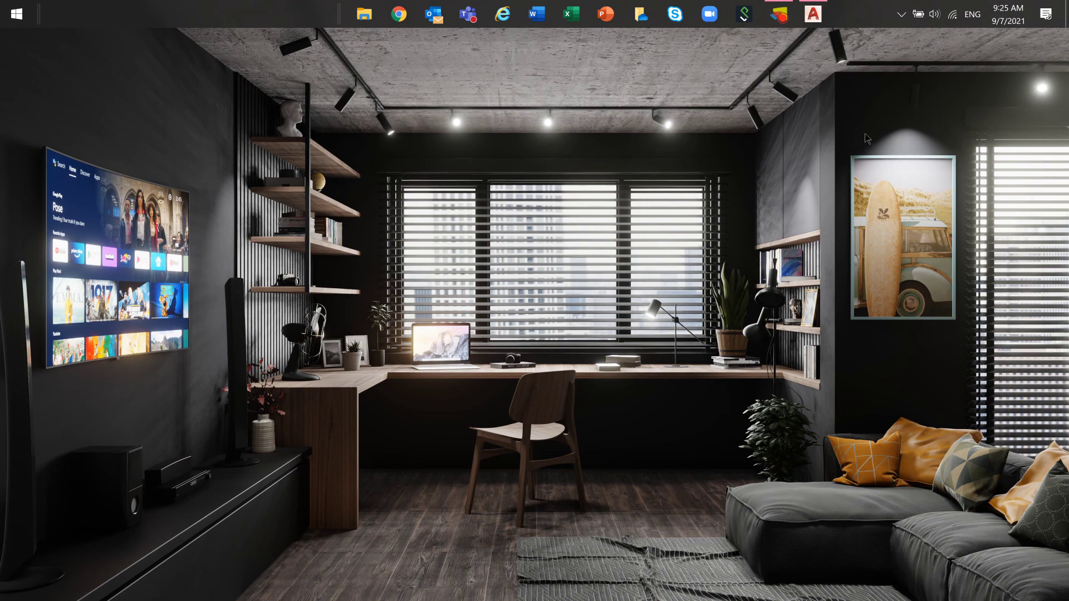